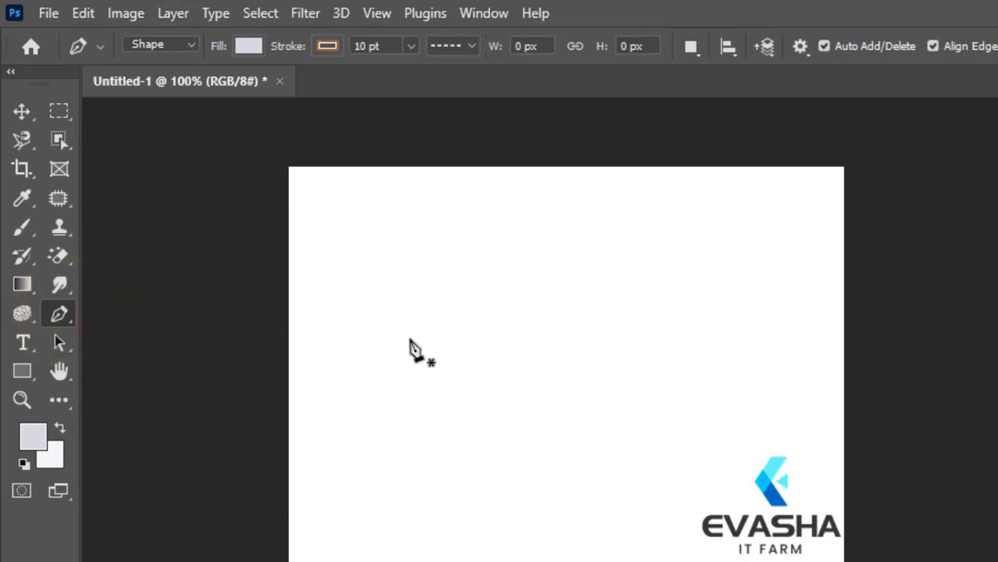
Step: Draw a closed triangle about 77 by 102 px on the blank canvas with the Pen tool in Shape mode
left_click(409, 340)
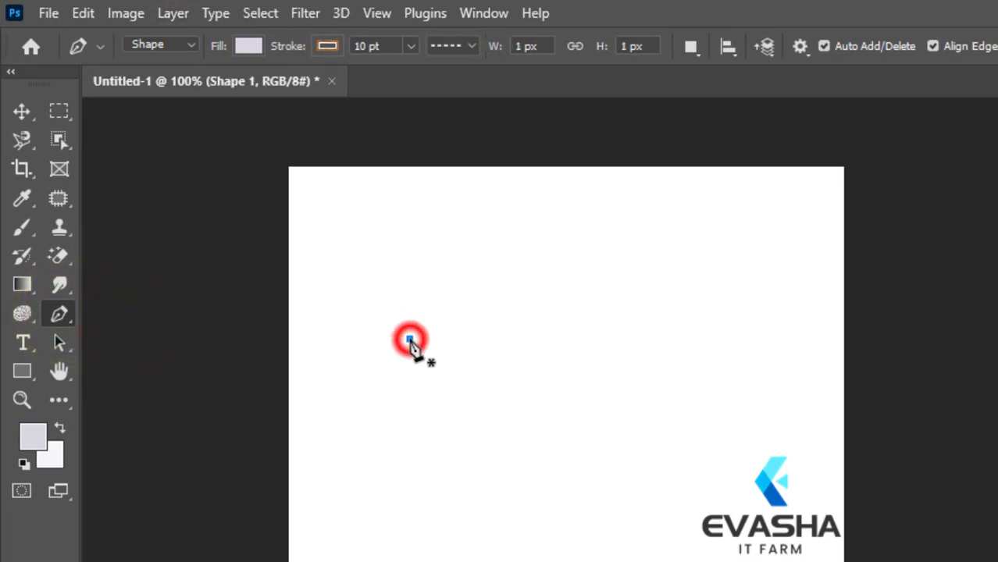
left_click(484, 394)
left_click(400, 450)
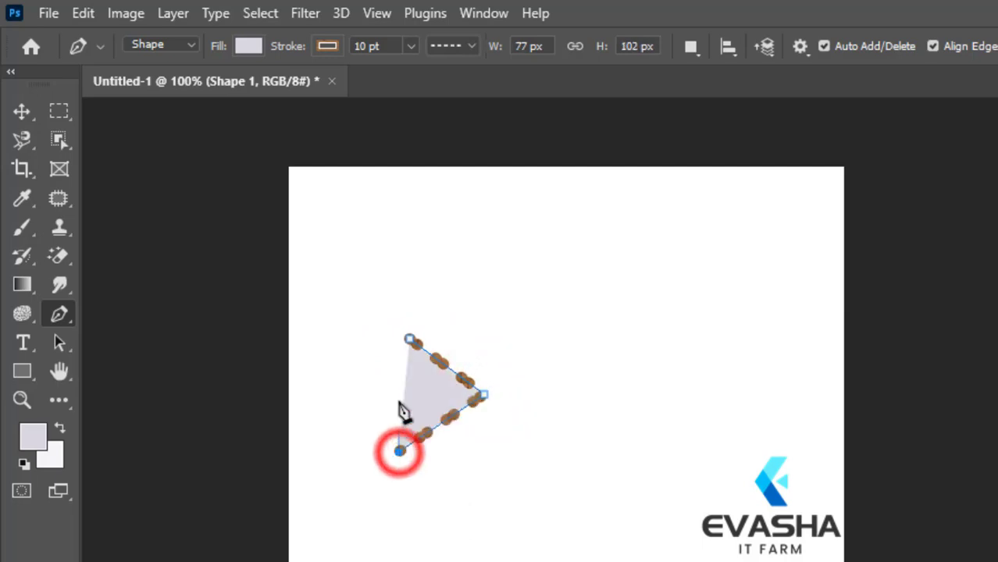
left_click(409, 339)
Step: Draw a closed four-sided shape about 109 by 108 px to the right of the triangle with the Pen tool
left_click(587, 360)
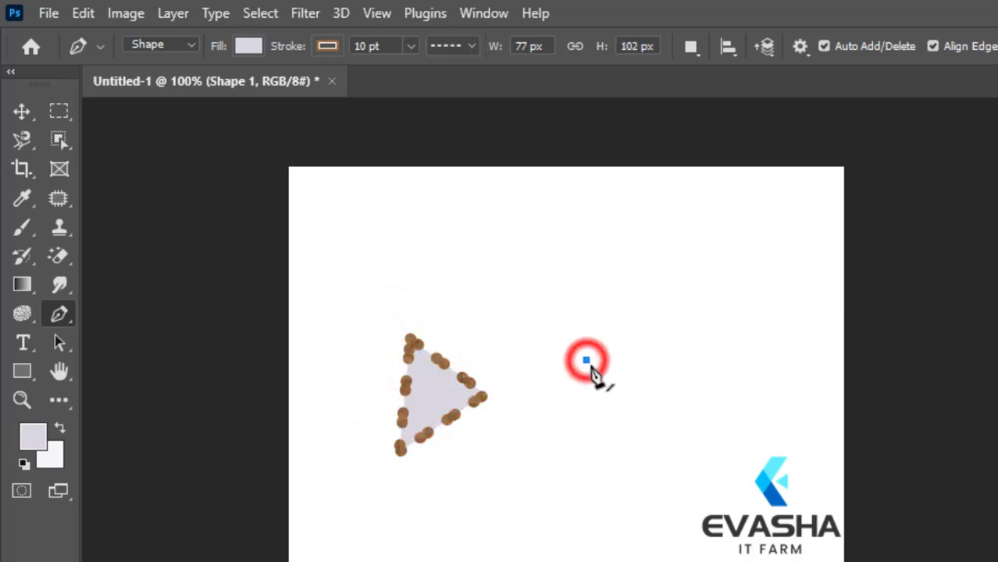
left_click(683, 395)
left_click(678, 470)
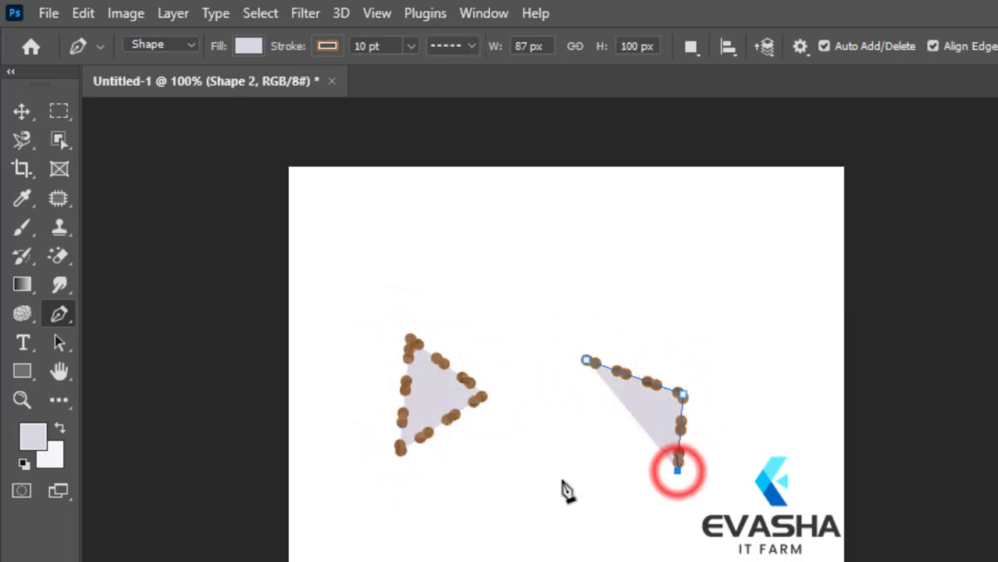
left_click(563, 479)
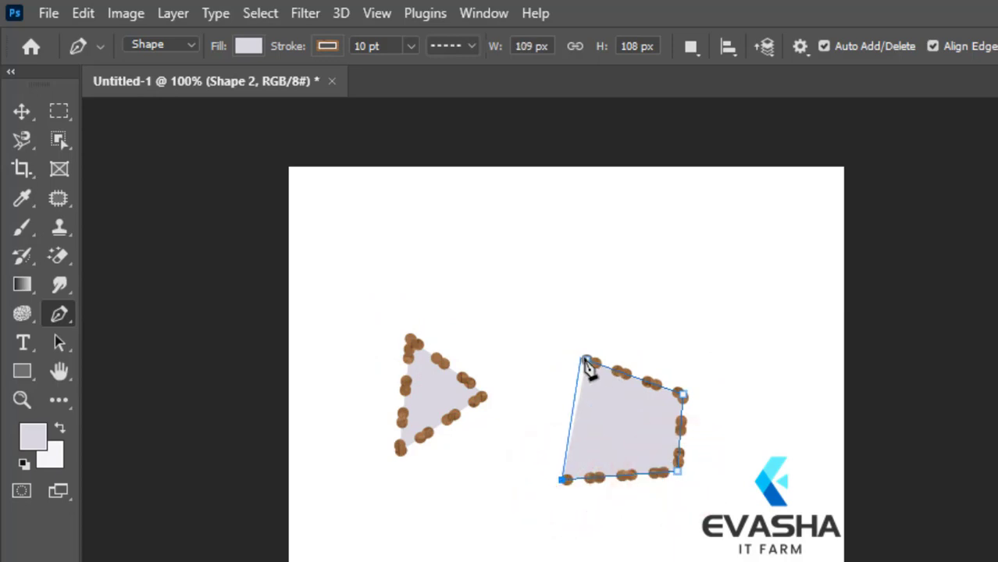
left_click(586, 360)
Step: Draw a third closed pen shape about 115 by 60 px below the other two
left_click(450, 551)
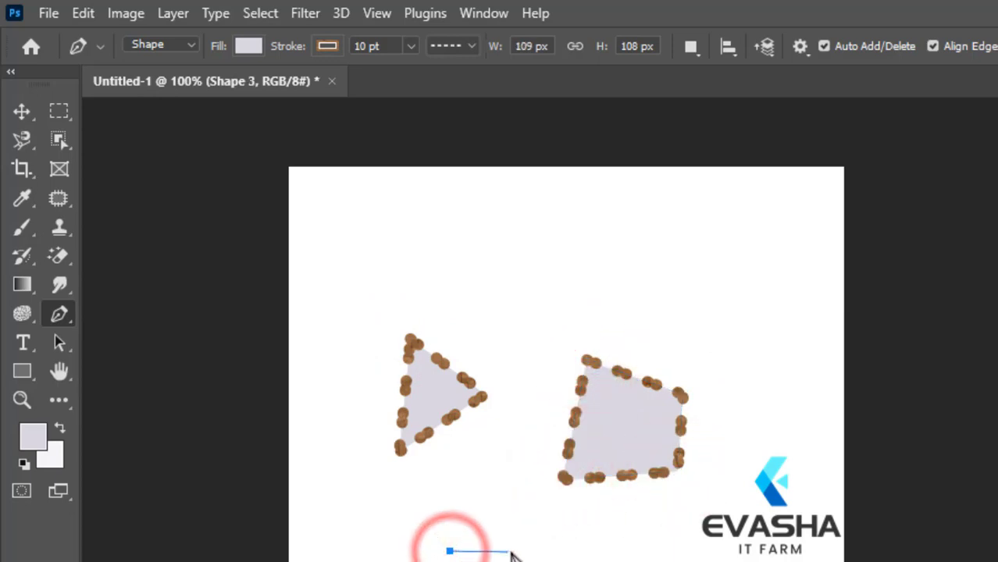
left_click(511, 552)
left_click(482, 561)
left_click(392, 561)
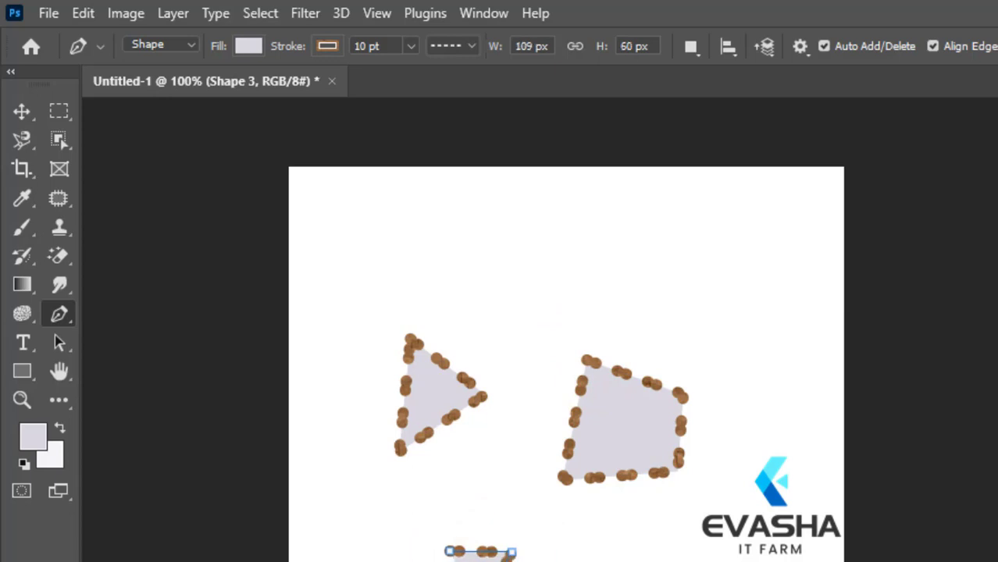
left_click(509, 548)
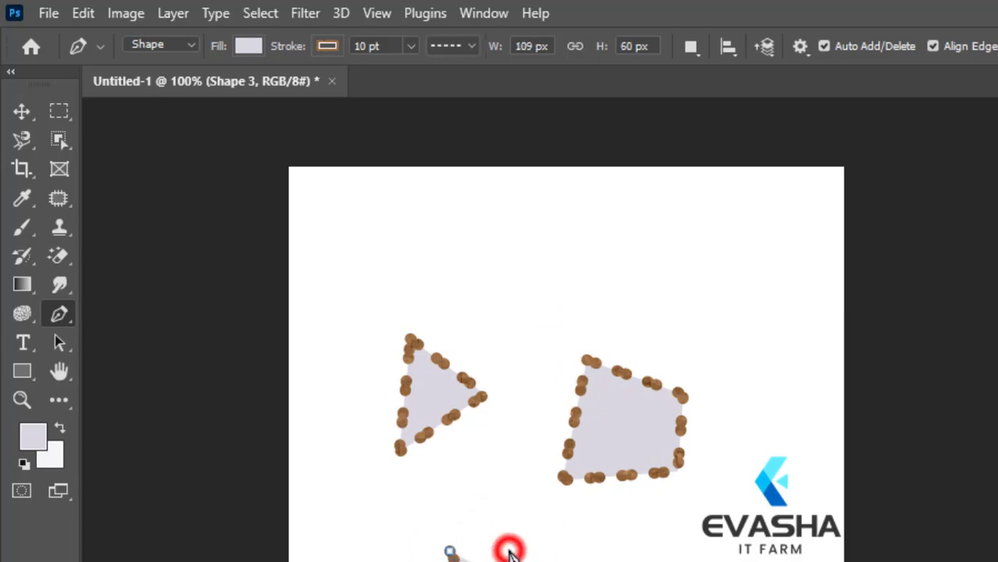
left_click(444, 551)
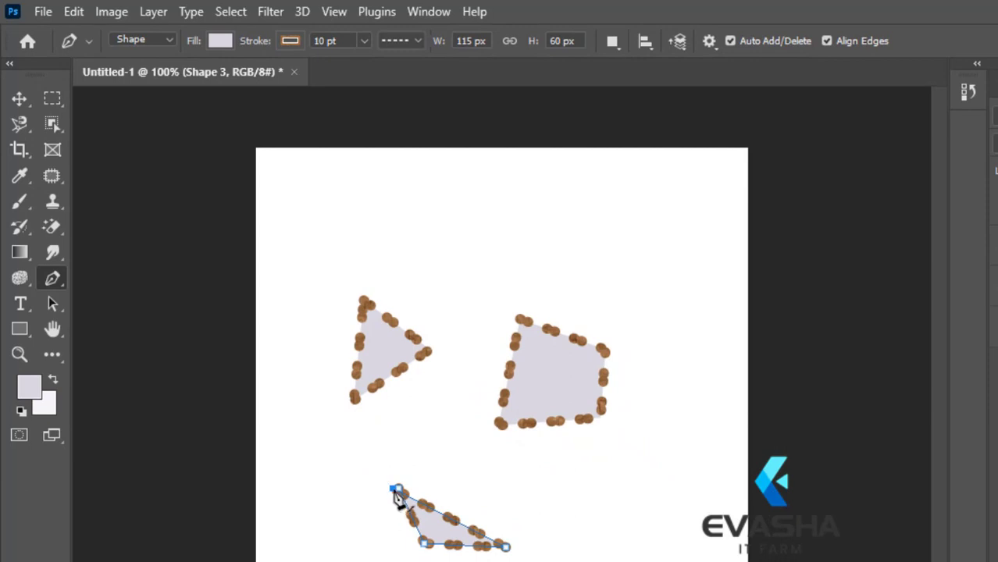
left_click(397, 491)
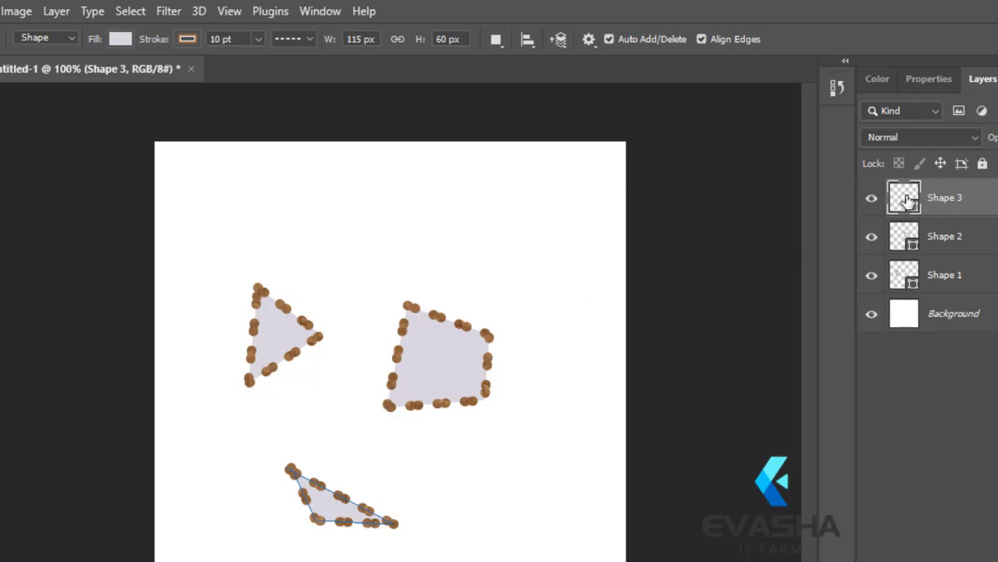
Step: Set the fill colour of the Shape 3 layer to bright blue, hex 0a15fa
left_click(903, 239)
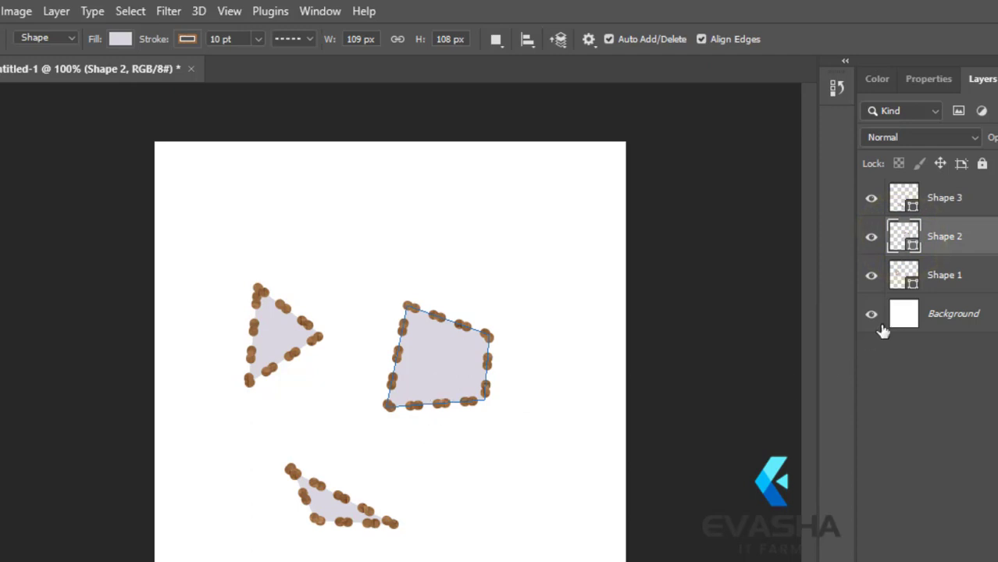
left_click(901, 275)
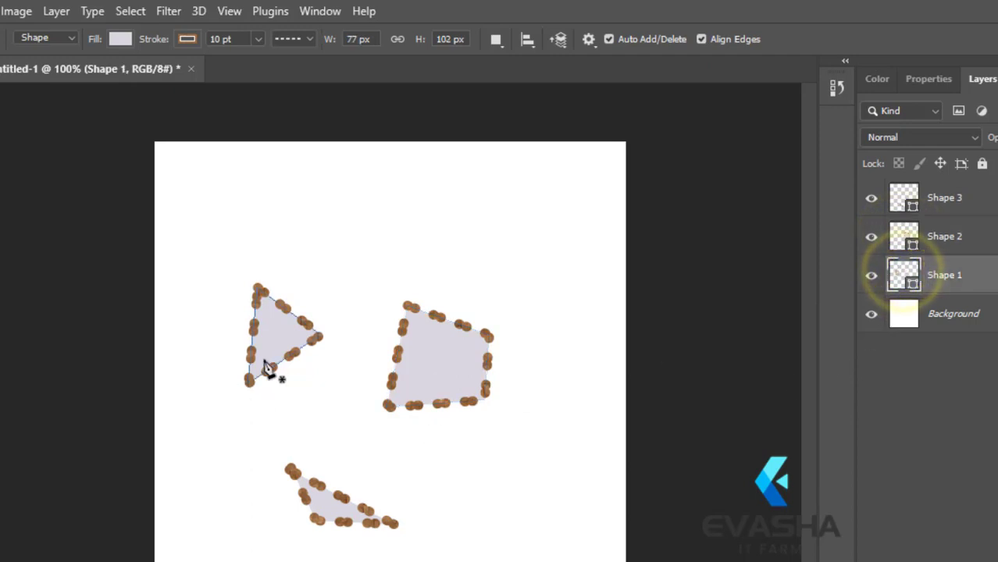
left_click(900, 197)
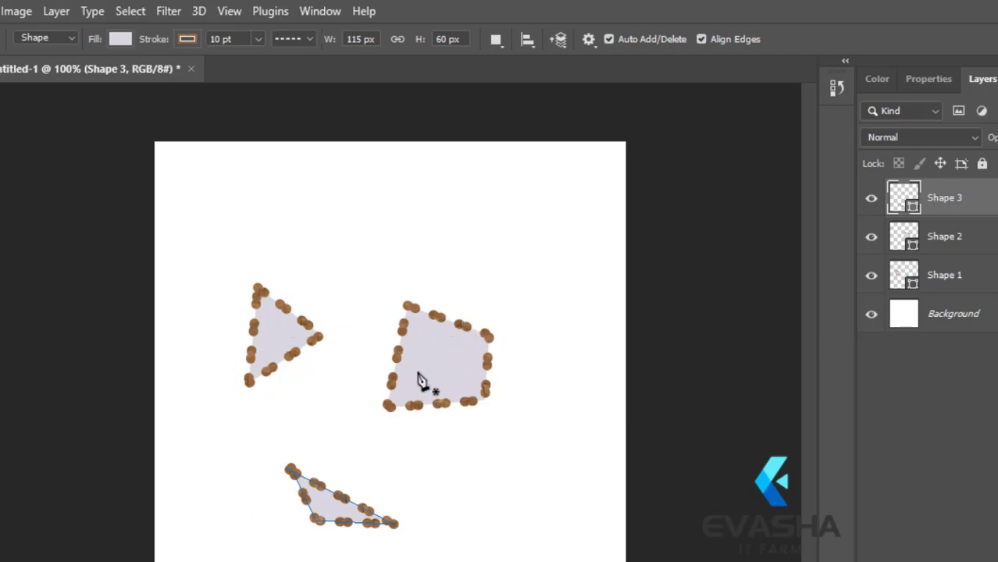
double_click(902, 199)
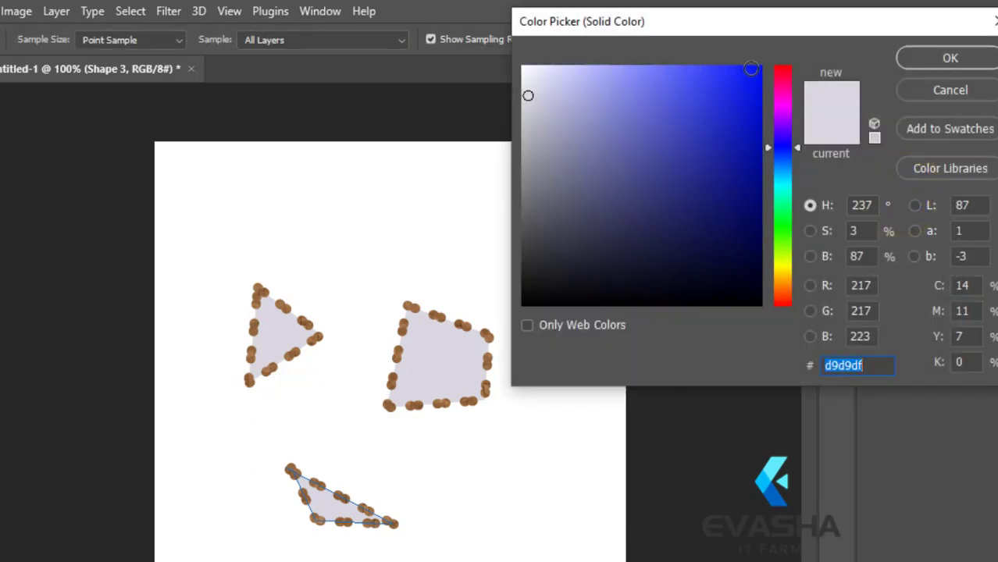
left_click(752, 71)
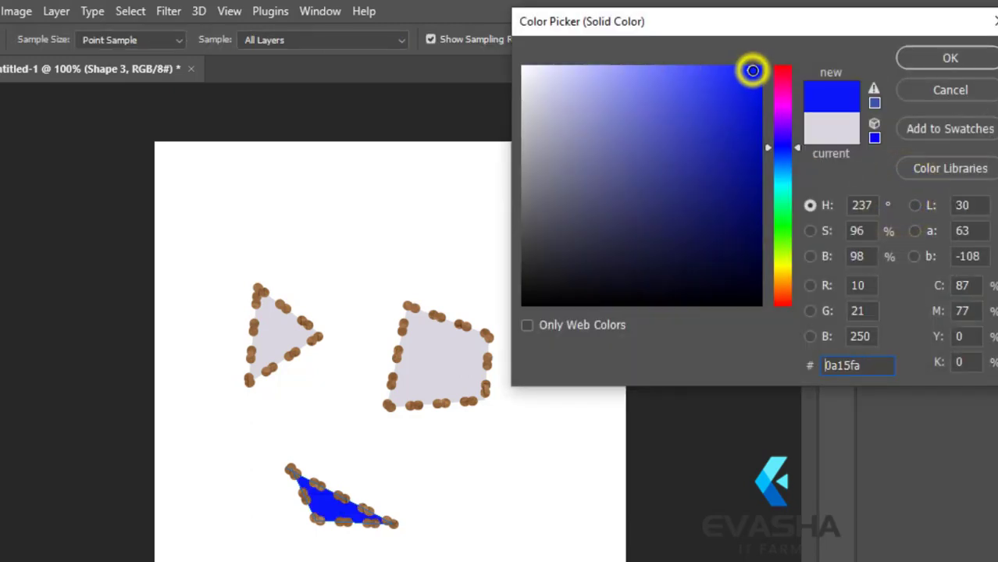
left_click(949, 59)
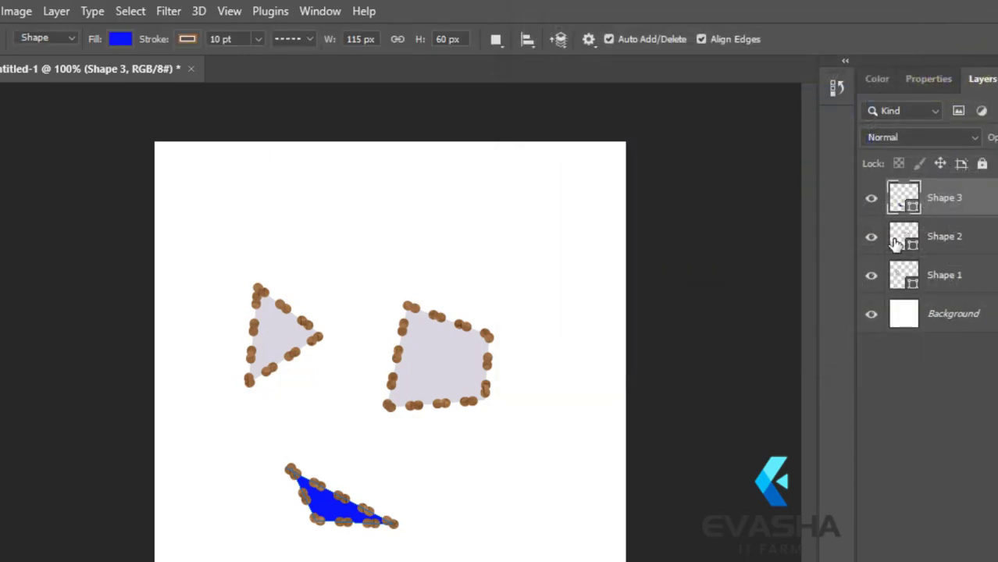
Step: Set the fill colour of the four-sided shape on the Shape 2 layer to bright red
left_click(895, 243)
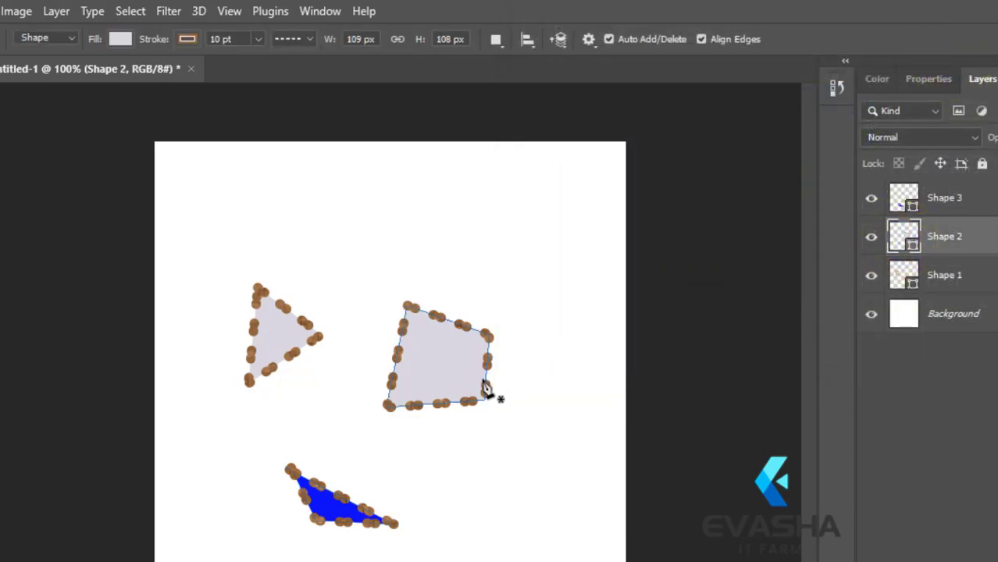
double_click(903, 237)
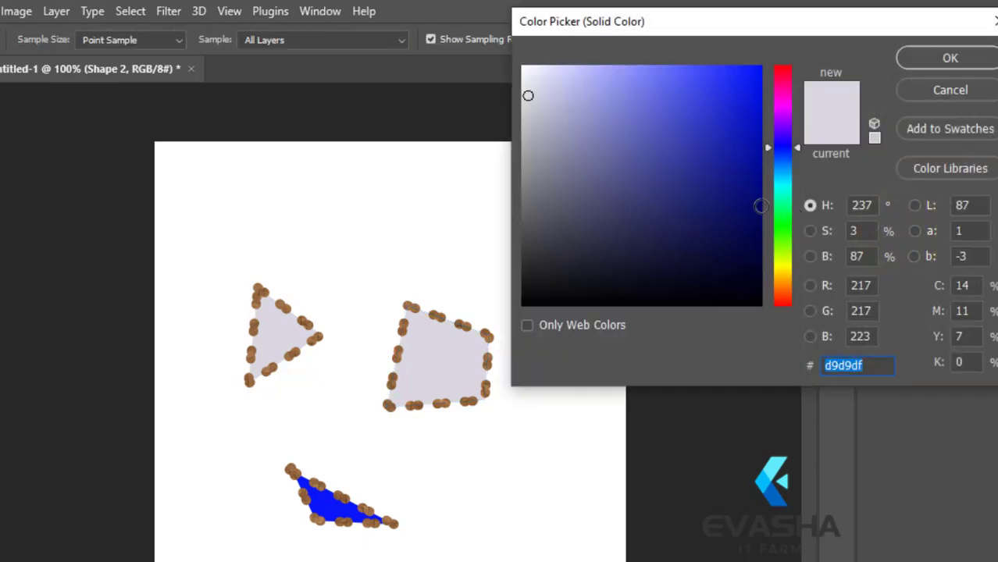
left_click(783, 301)
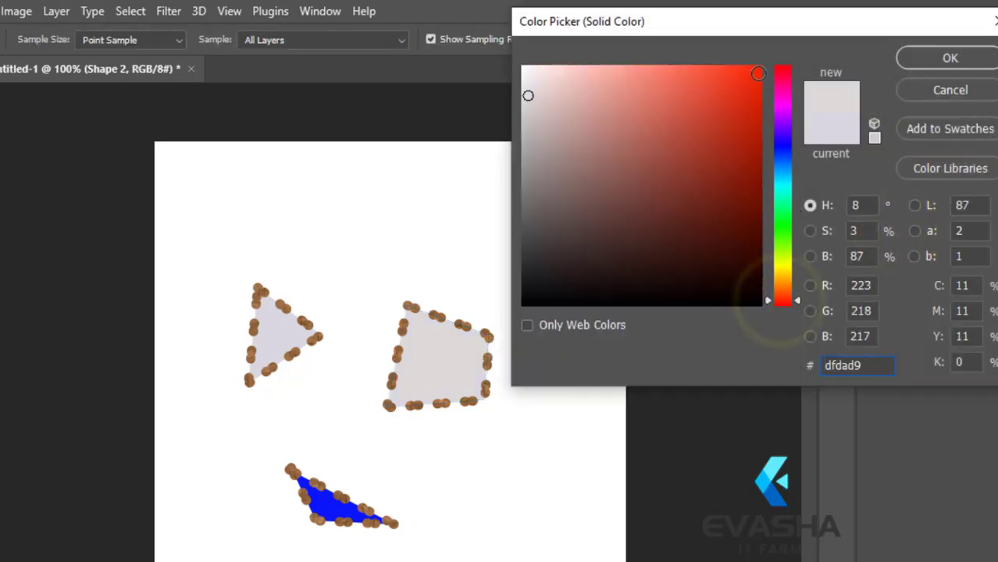
left_click(752, 75)
left_click(951, 58)
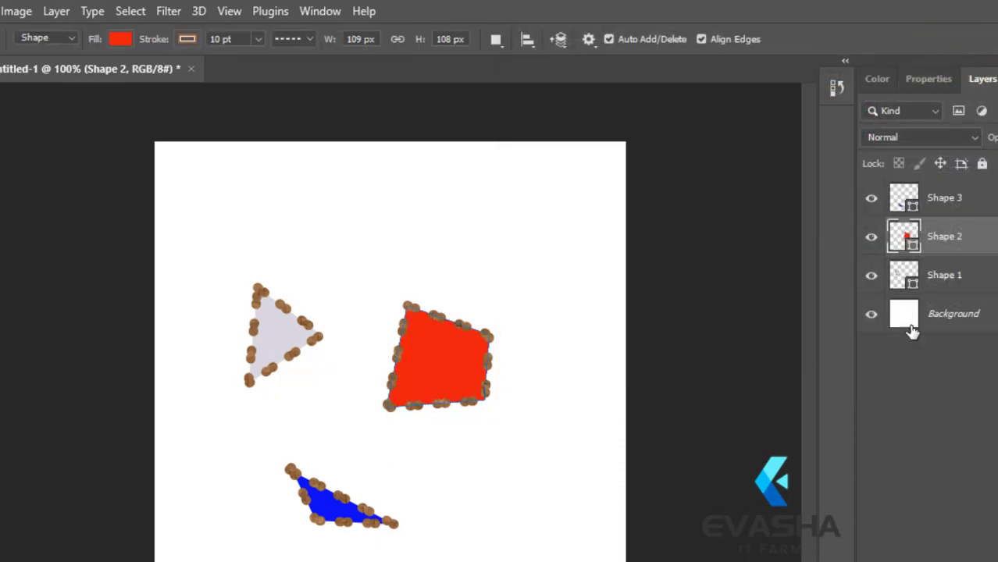
Step: Set the fill colour of the triangle on the Shape 1 layer to bright green
left_click(903, 192)
left_click(898, 271)
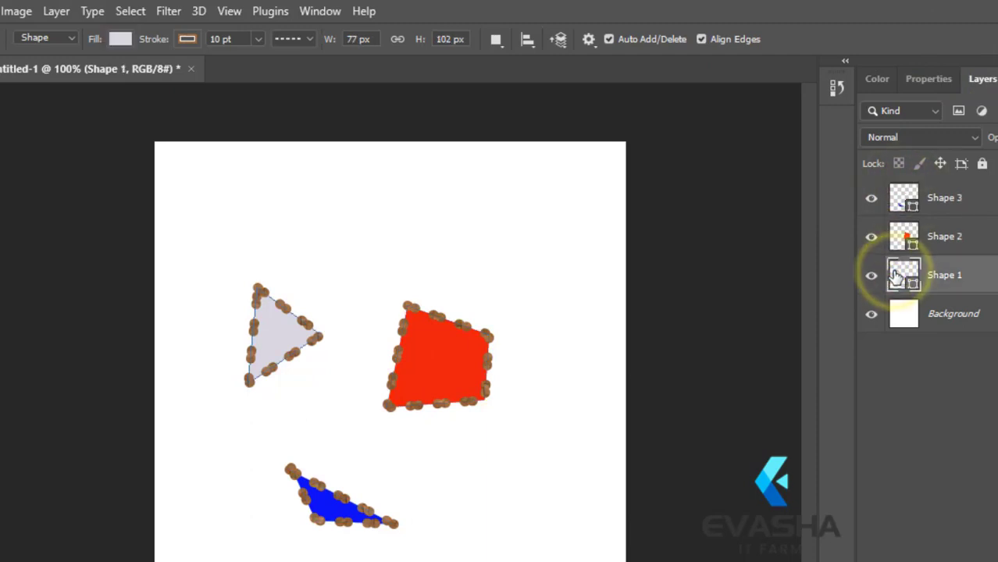
double_click(897, 275)
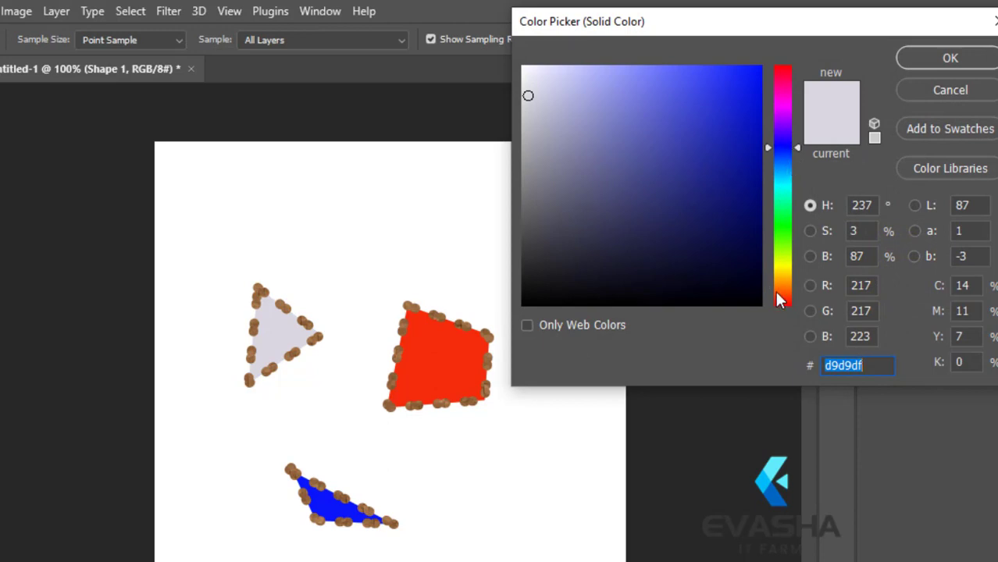
left_click(784, 216)
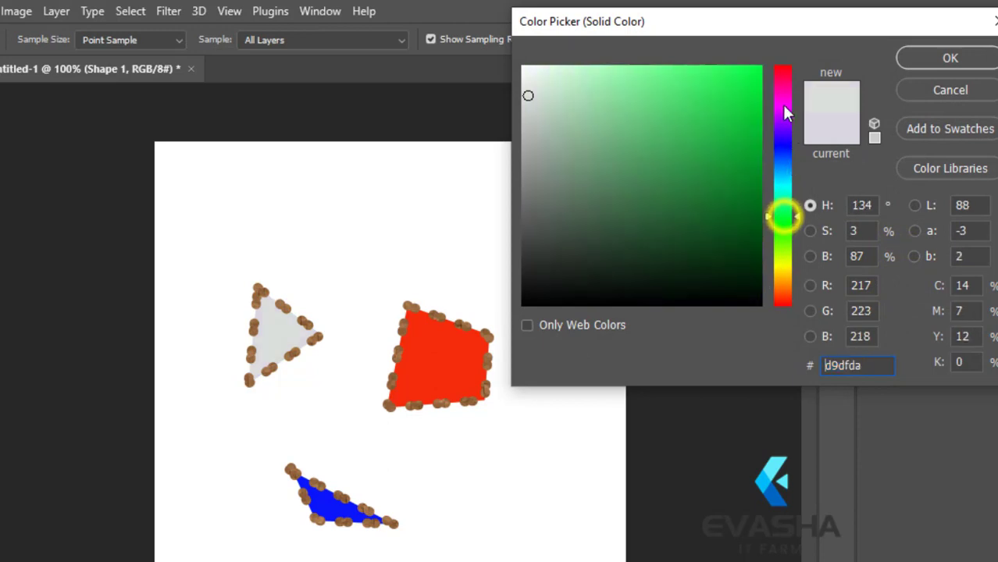
left_click(754, 74)
left_click(951, 59)
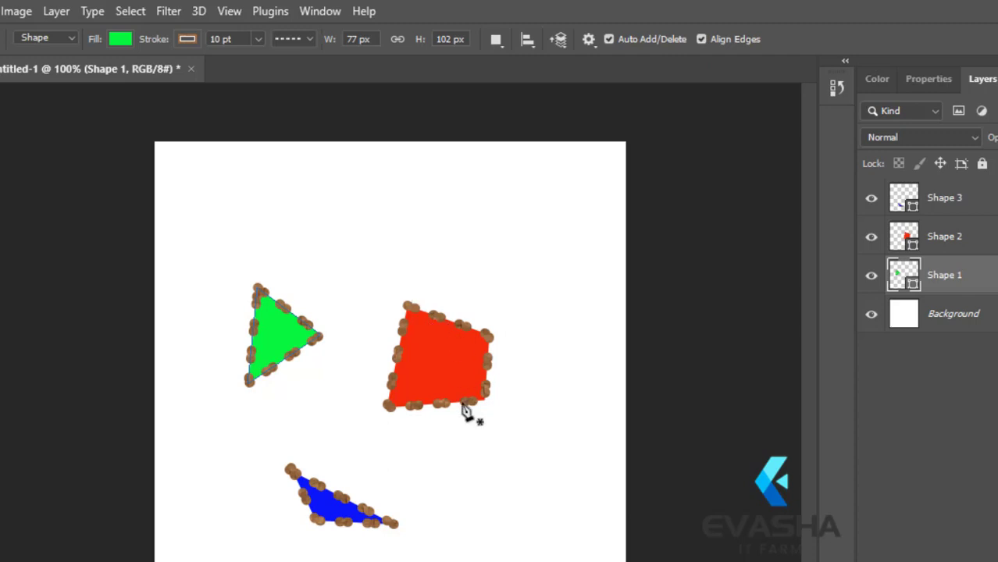
Step: Set the green triangle's stroke width to 1 pt and view the available stroke line styles
double_click(221, 39)
key("Return")
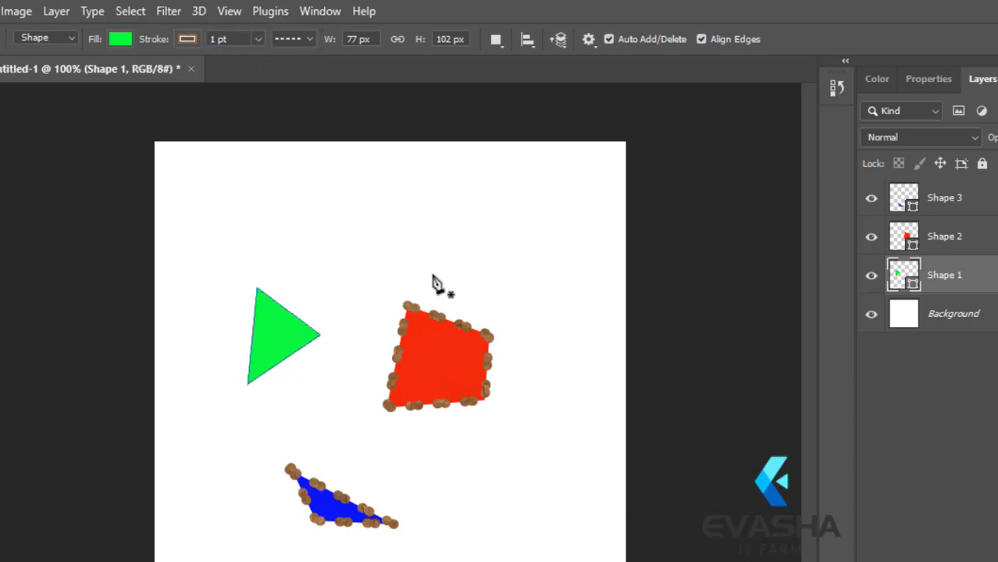
left_click(289, 38)
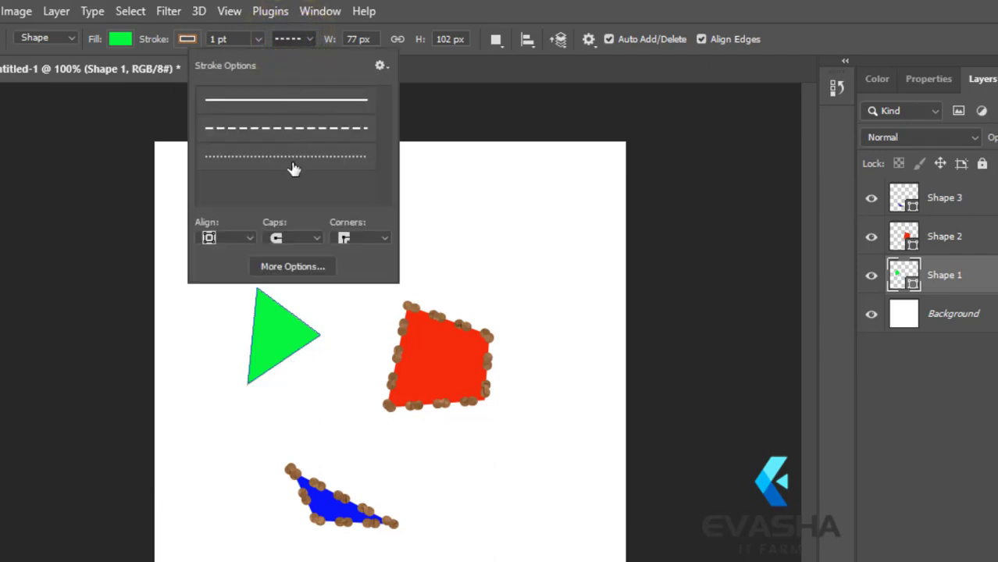
left_click(281, 38)
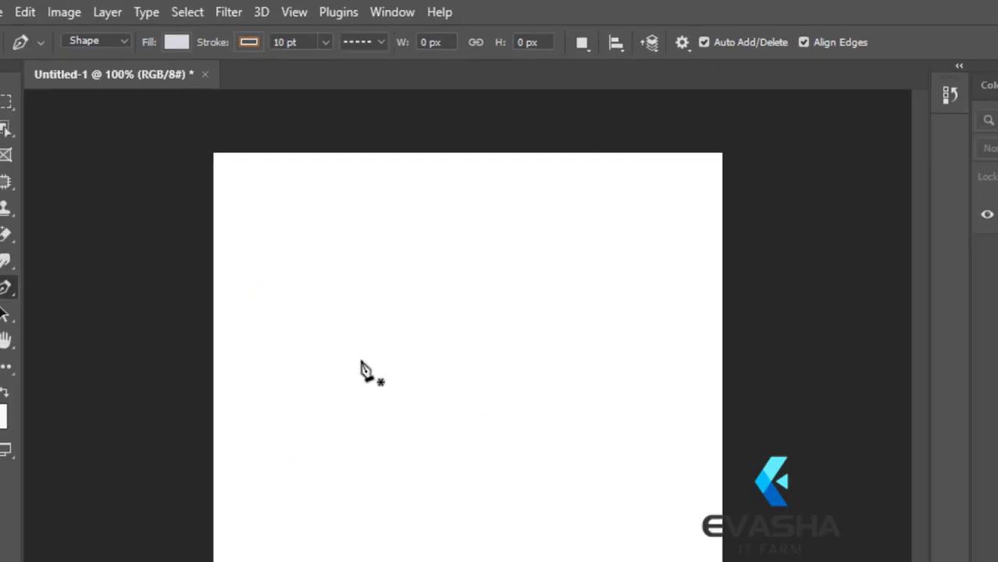
Step: Choose the Pen tool and switch its drawing mode from Shape to Path
right_click(8, 290)
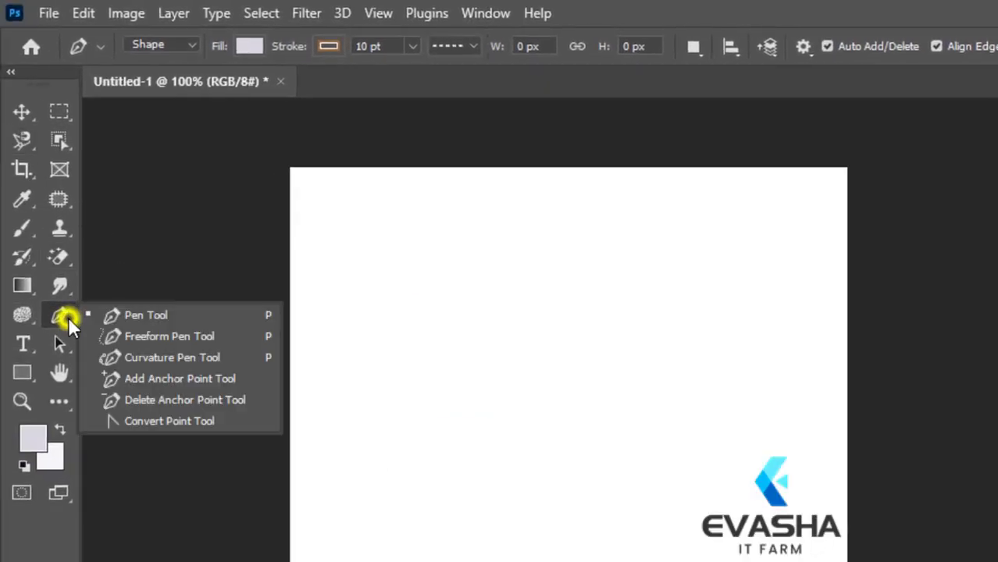
left_click(126, 313)
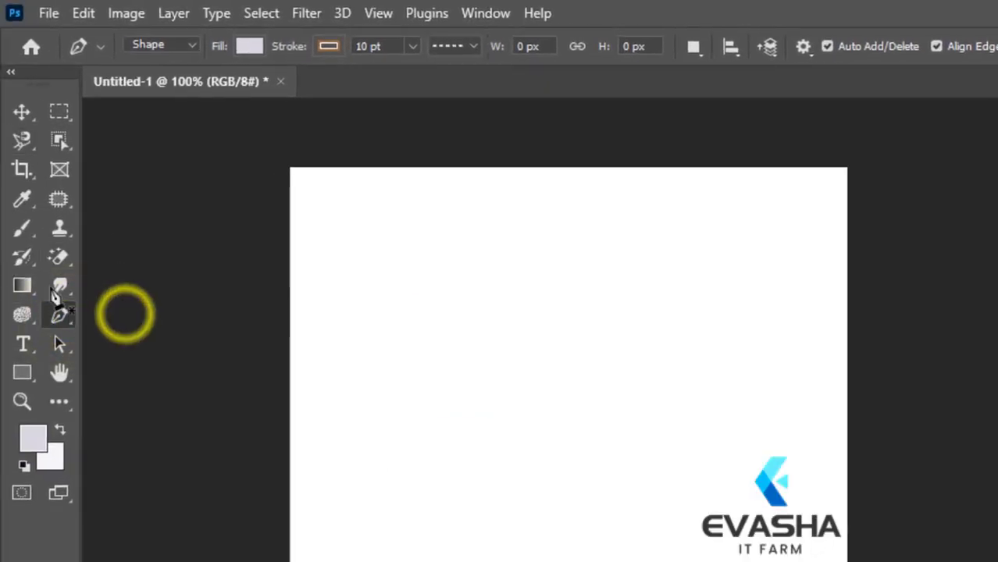
left_click(192, 44)
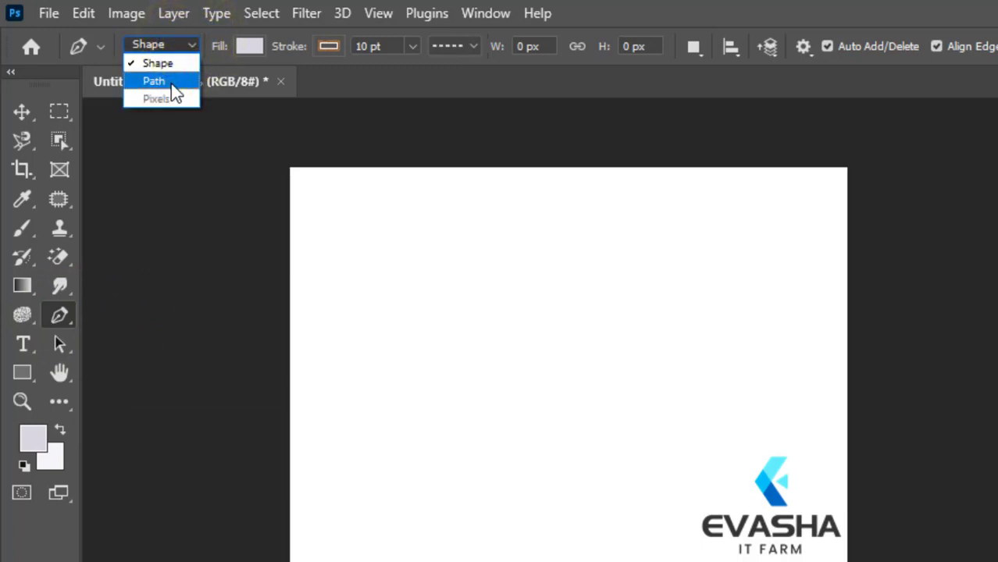
left_click(156, 81)
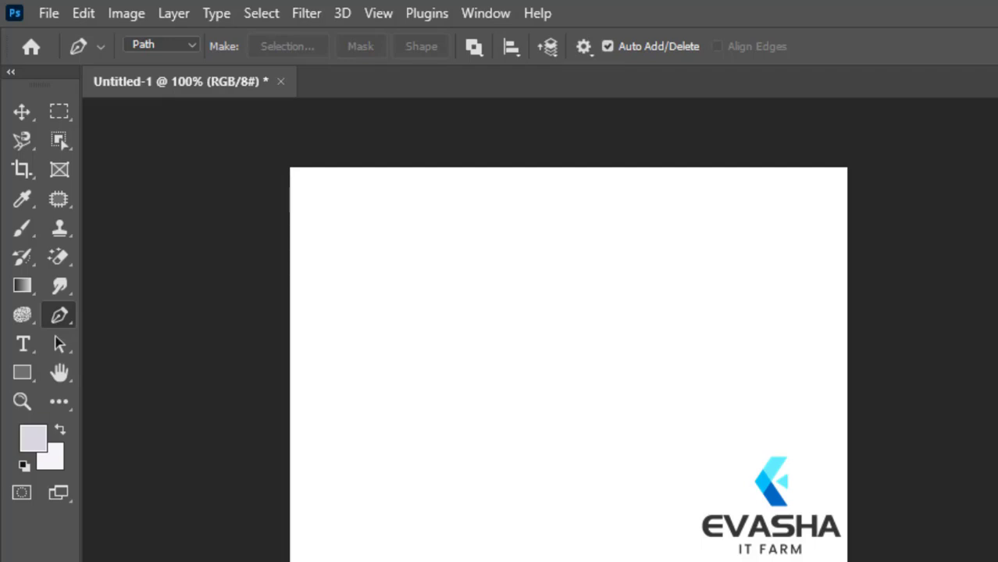
Step: Open the bird photo 55 from the PICTURE folder on Local Disk (D:)
left_click(46, 20)
left_click(67, 50)
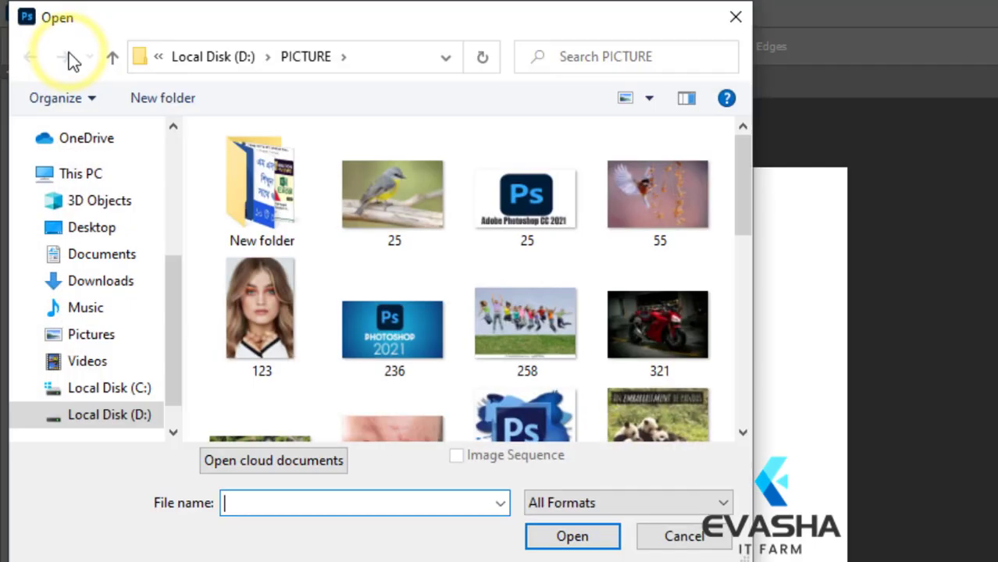
left_click(648, 196)
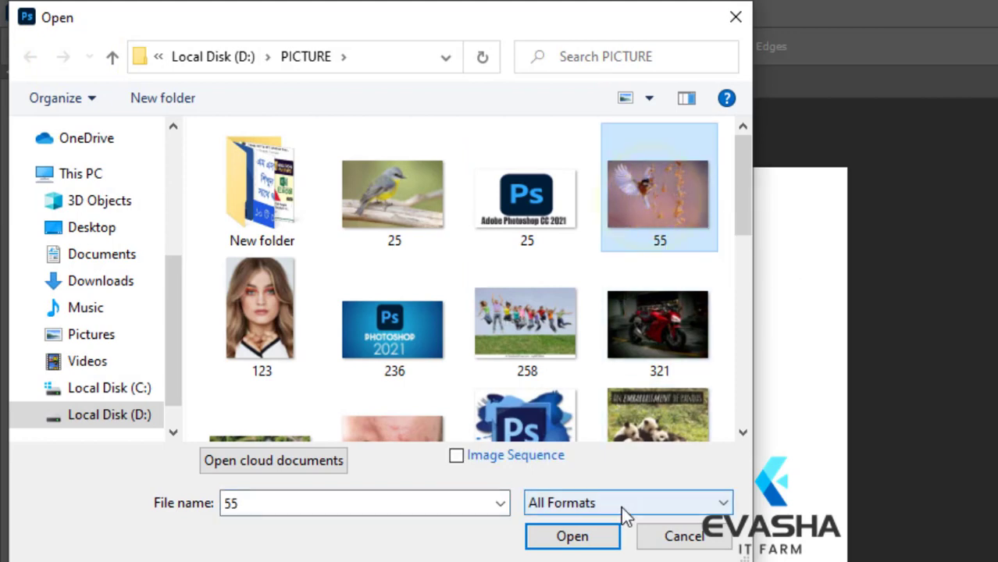
left_click(601, 539)
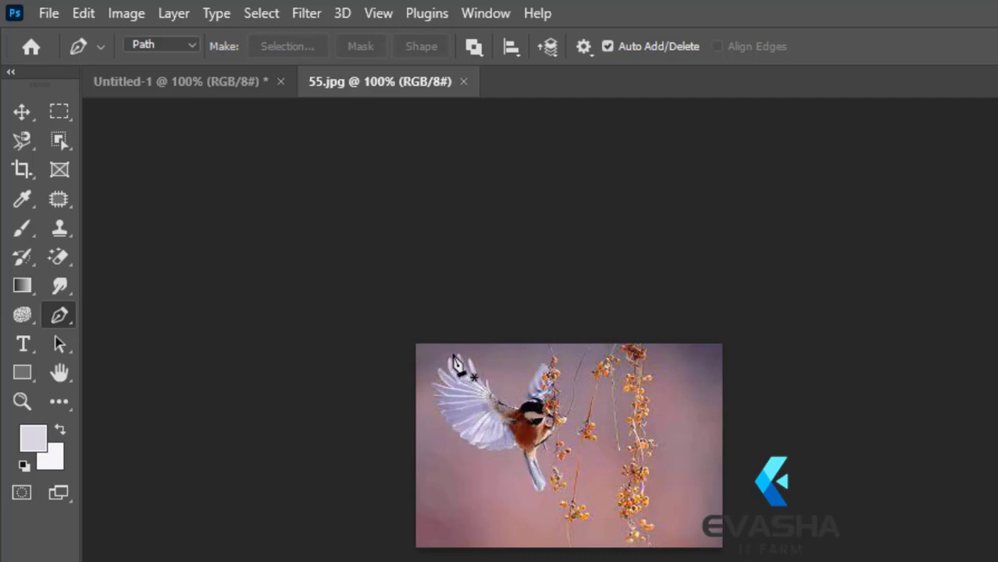
left_click(417, 347)
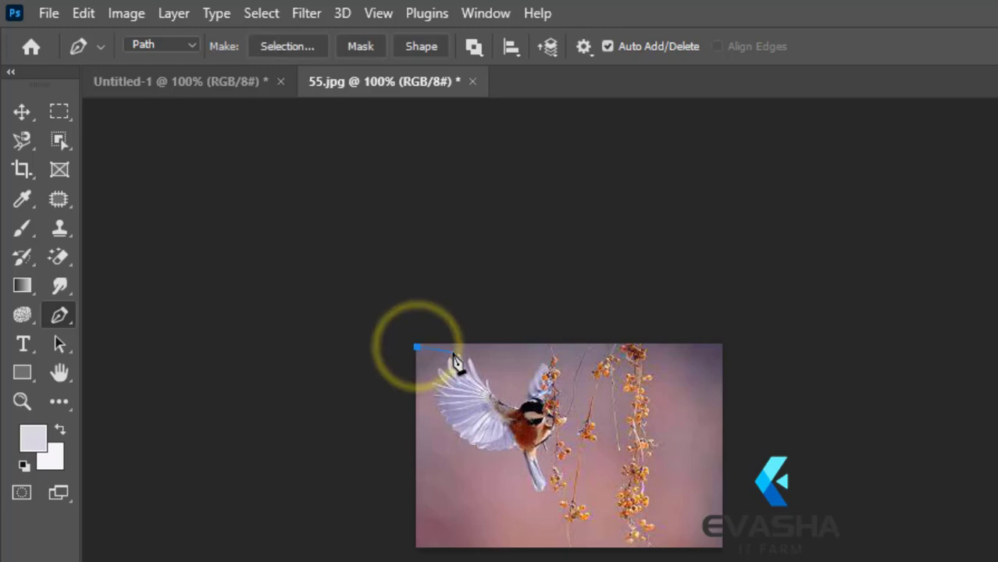
left_click(452, 352)
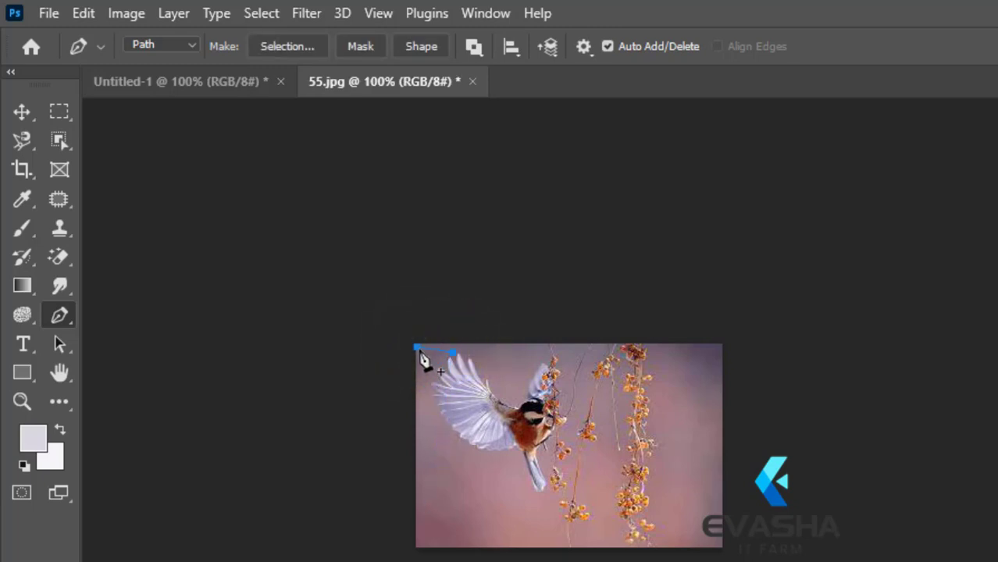
key("ctrl+z")
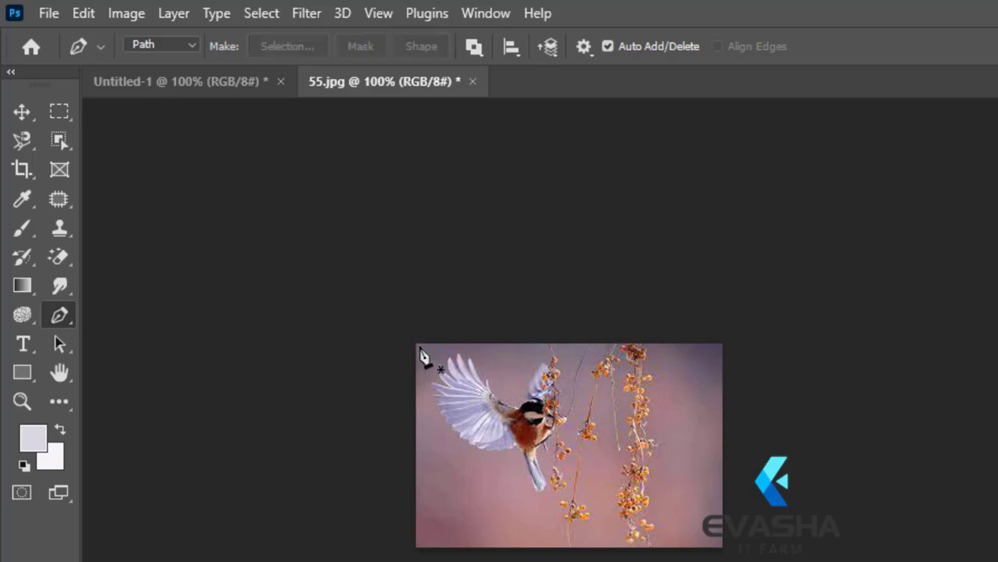
Step: Start a path at the photo's upper-left corner and run it down, along the bottom edge and up to the upper-right corner
left_click(417, 345)
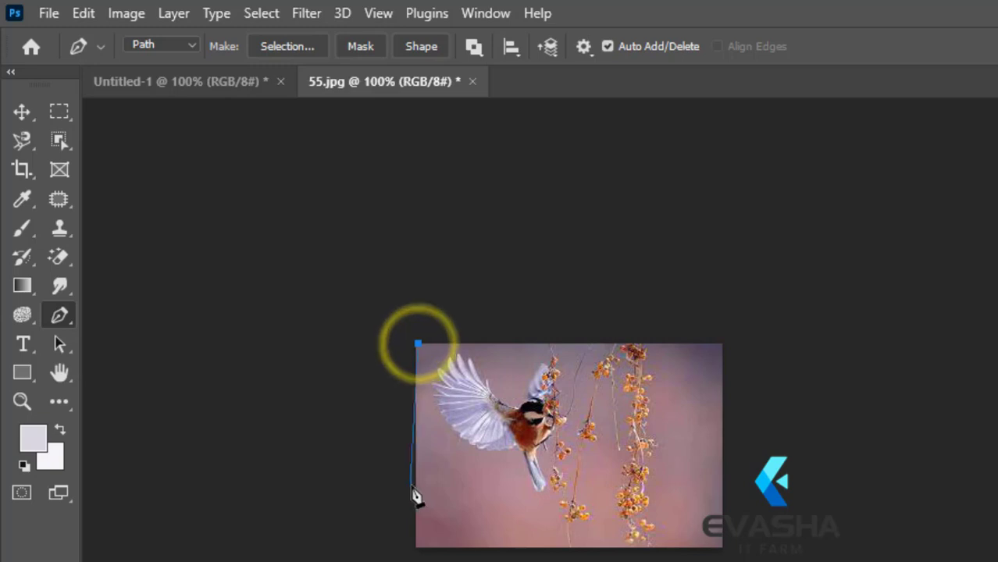
left_click(418, 538)
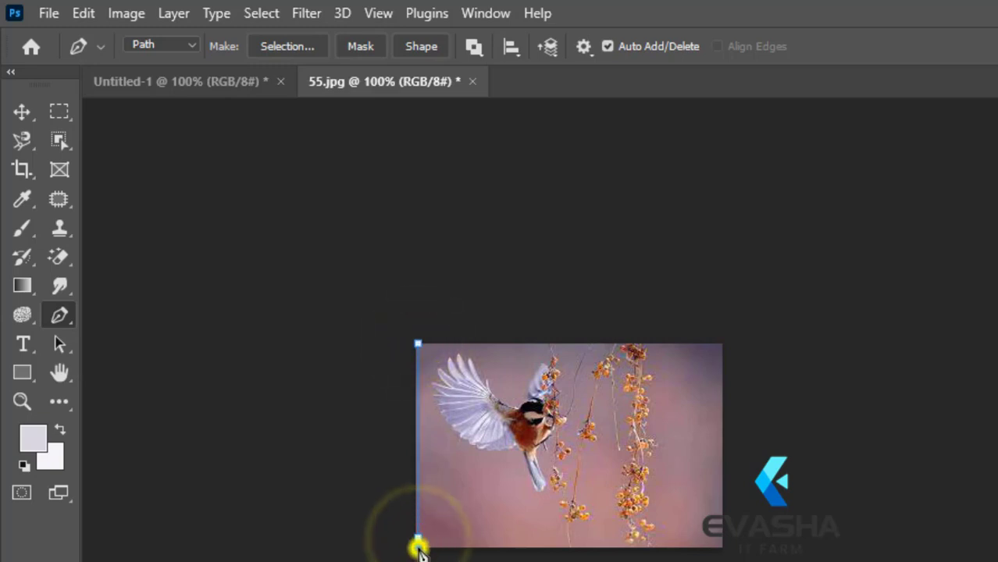
left_click(724, 549)
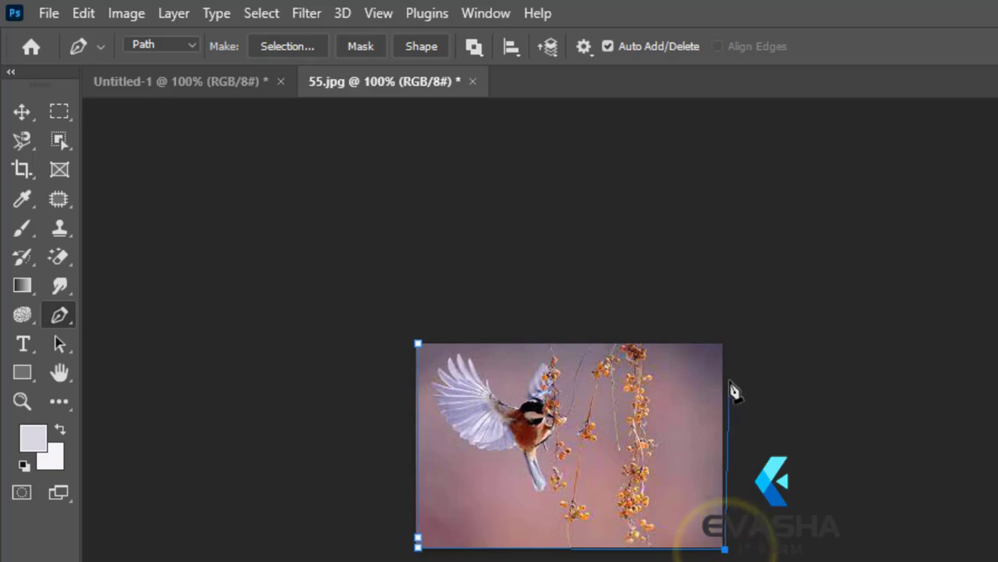
left_click(724, 344)
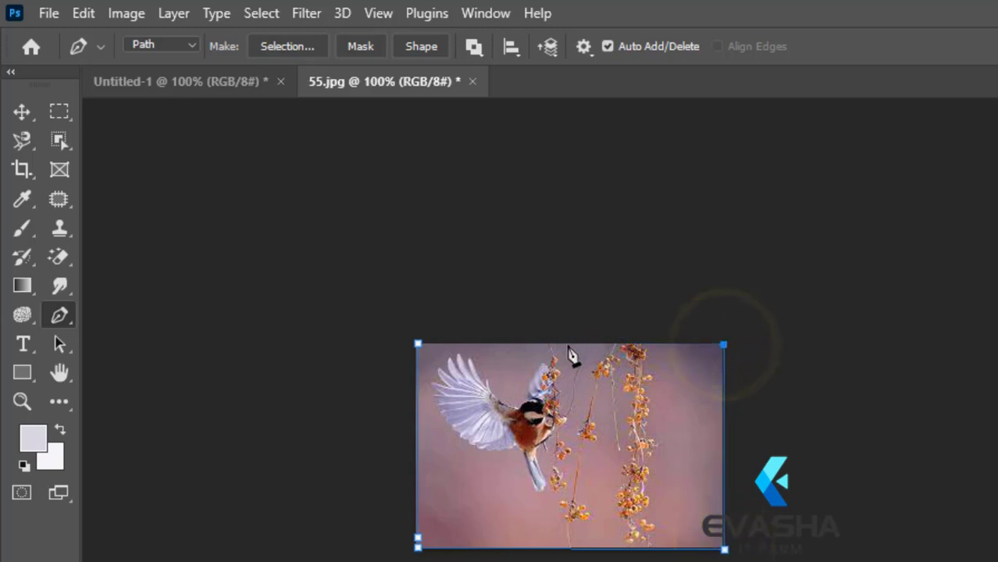
Step: Continue the path from the photo's top edge down the bird's small wing, past the head and up the spread wing to its tip
left_click_drag(556, 345, 535, 391)
left_click(532, 381)
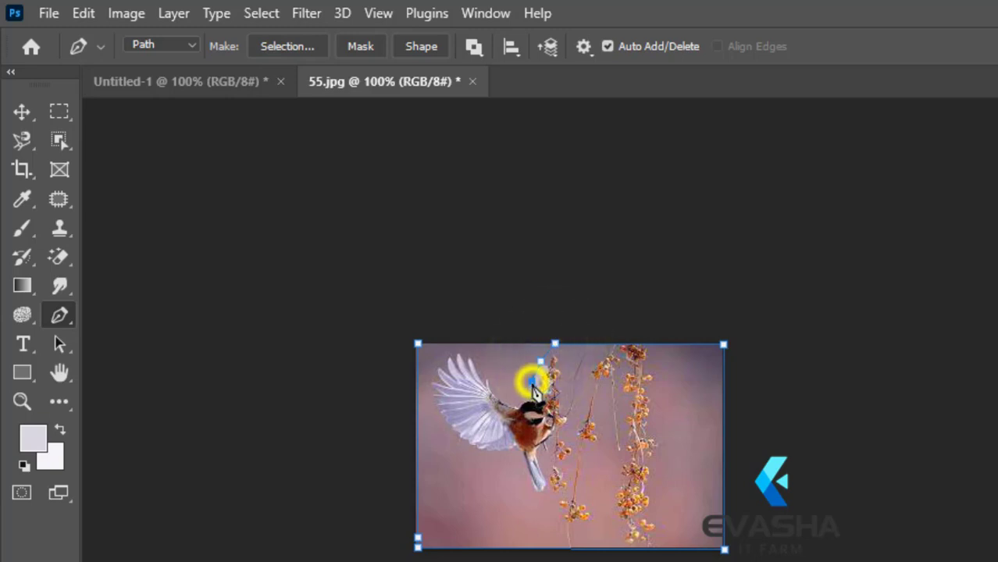
left_click(521, 406)
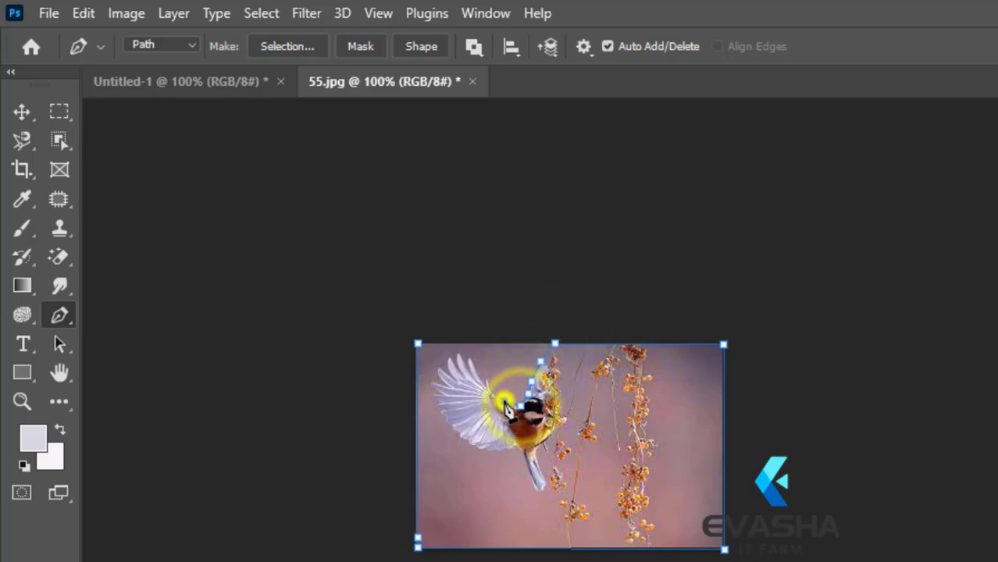
left_click(503, 400)
left_click(492, 388)
left_click(478, 372)
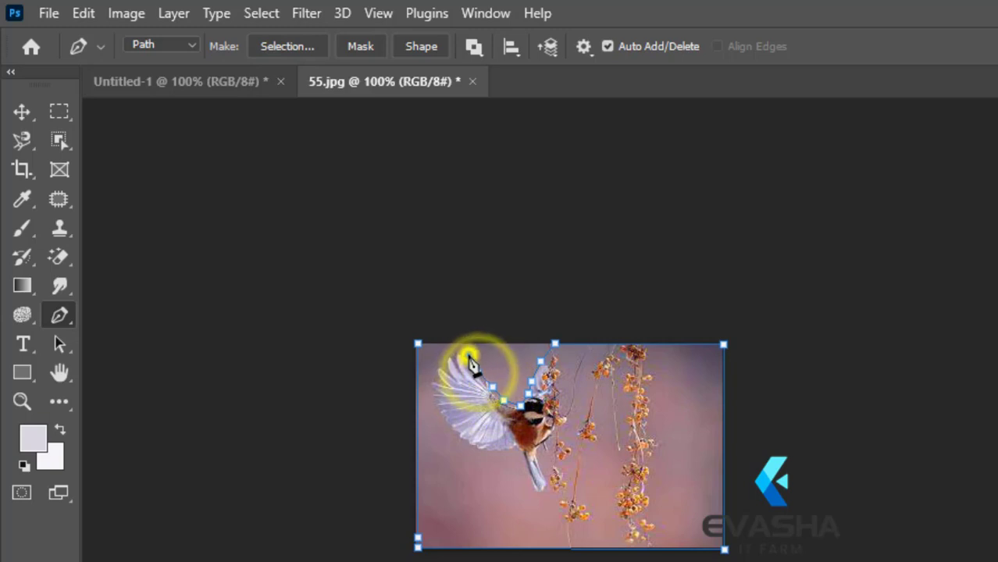
left_click(468, 354)
left_click(451, 352)
left_click(447, 361)
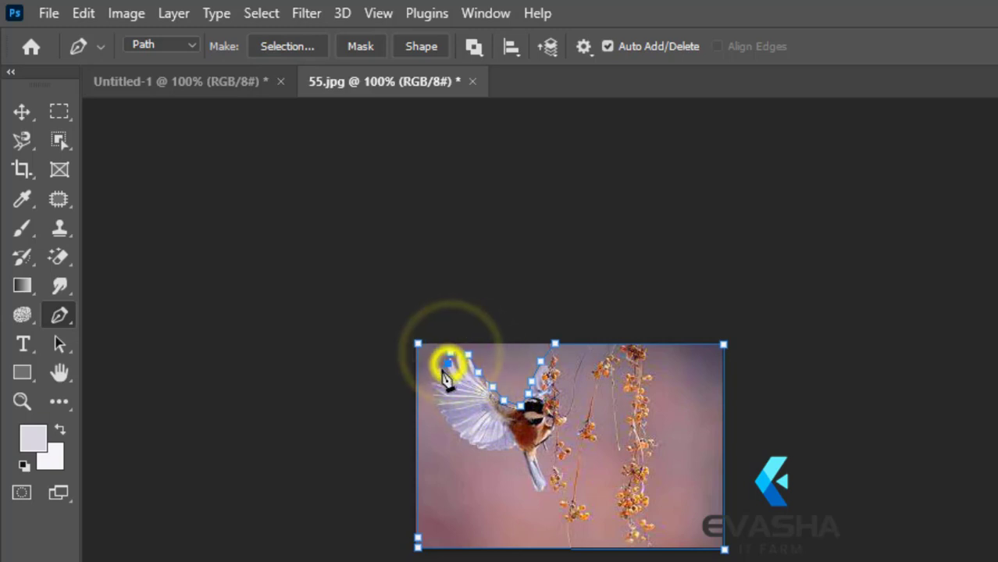
Step: Trace the outer and lower edges of the spread wing with closely spaced anchor points down to the bird's belly
left_click(436, 373)
left_click(436, 380)
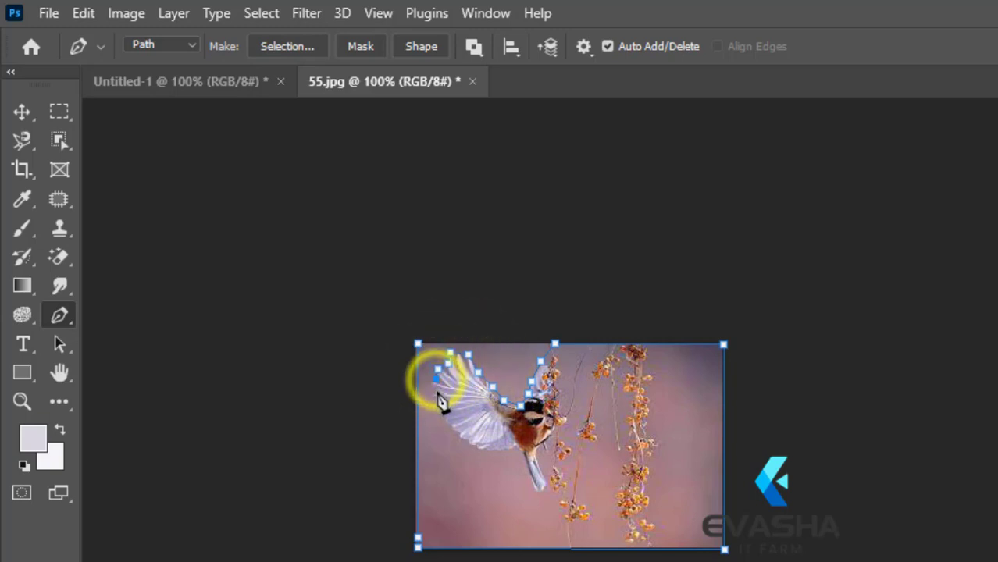
left_click(436, 393)
left_click(438, 407)
left_click(448, 425)
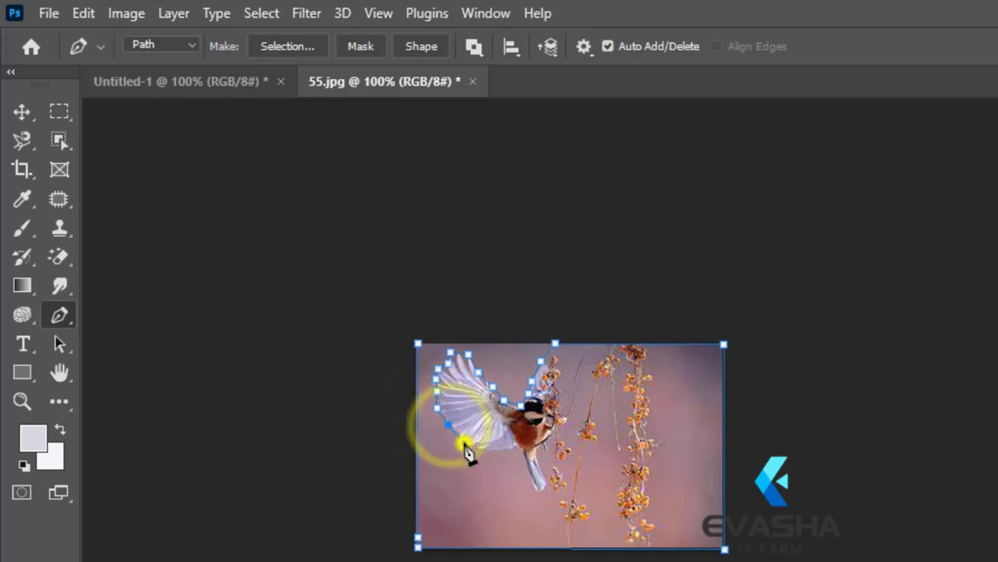
left_click(465, 442)
left_click(489, 447)
left_click(503, 449)
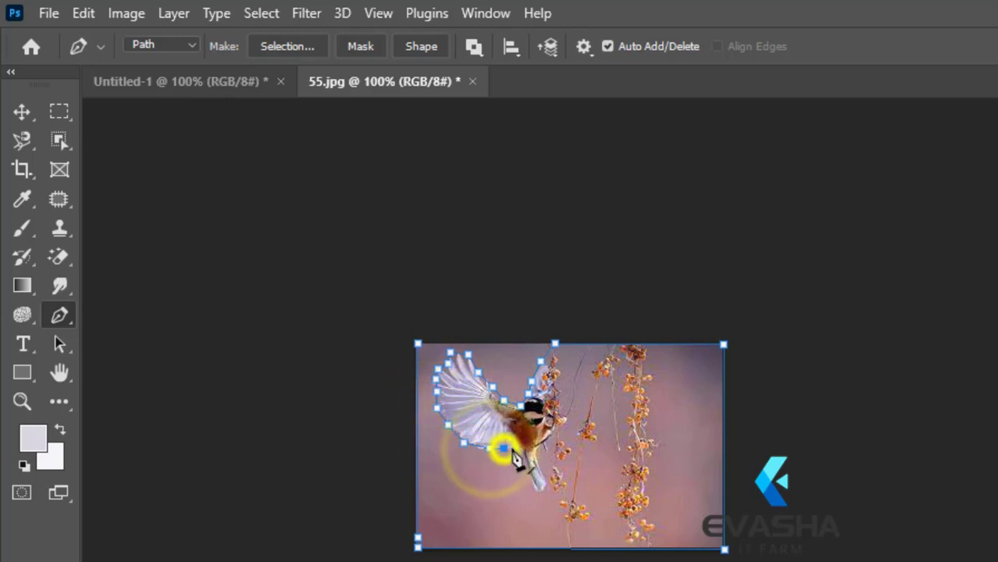
left_click(516, 447)
Step: Extend the path around the bird's tail feathers, down one side and back up the other to the belly
left_click(531, 480)
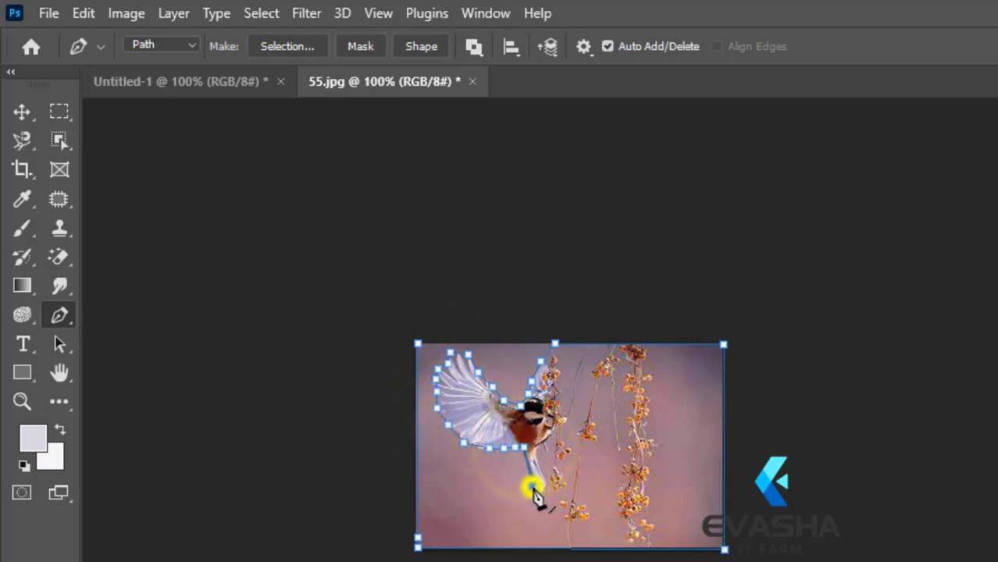
left_click(539, 483)
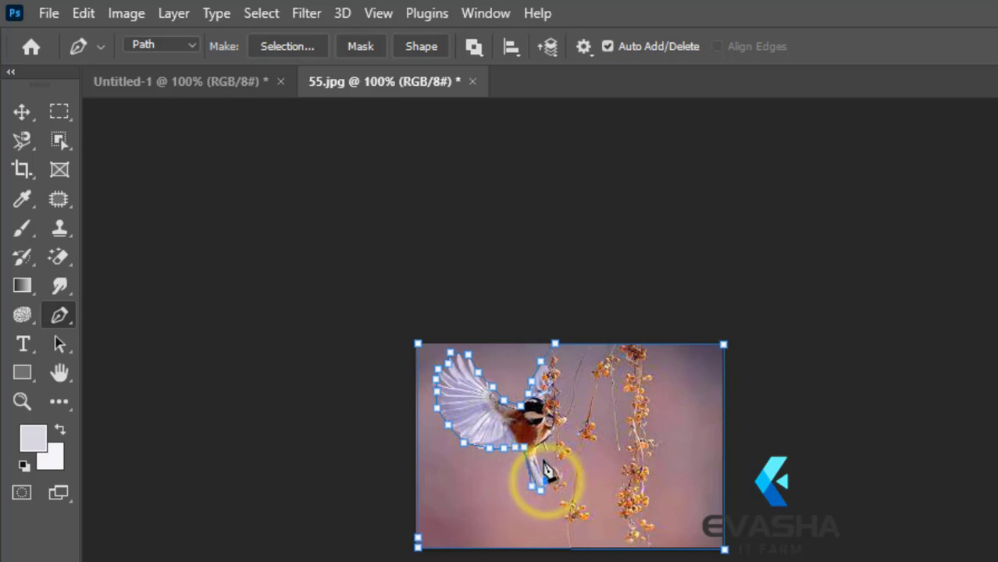
left_click(543, 459)
left_click(538, 448)
Step: Trace the bird's breast, face and small wing up to the photo's top edge and close the path at its starting corner
left_click(552, 434)
left_click(563, 415)
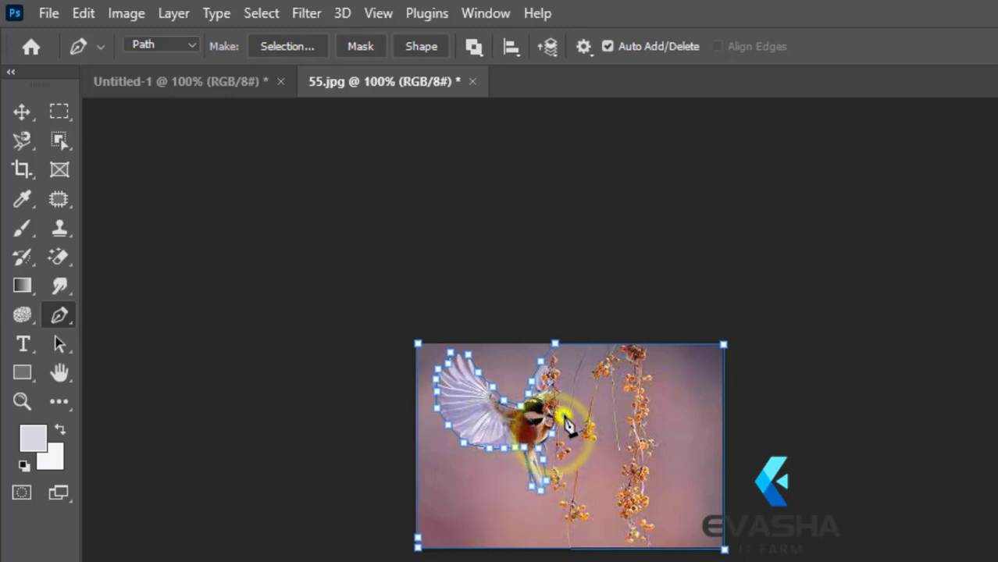
left_click(560, 399)
left_click(559, 388)
left_click(556, 369)
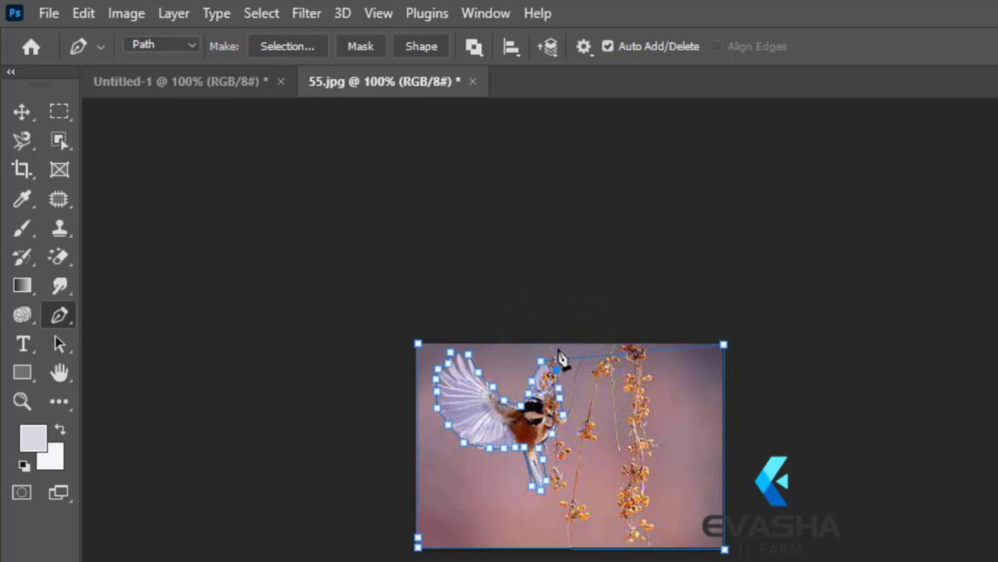
left_click(536, 345)
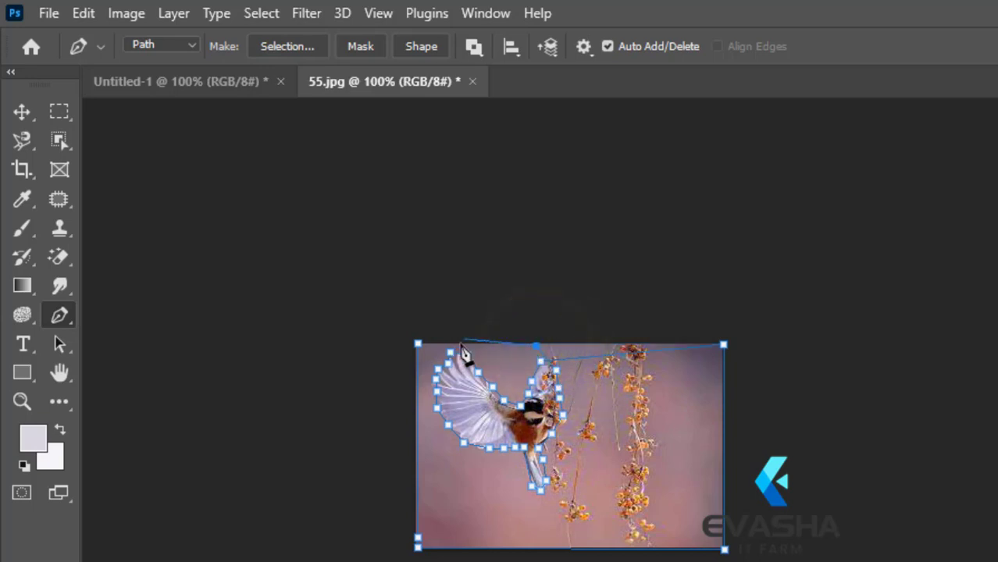
left_click(419, 345)
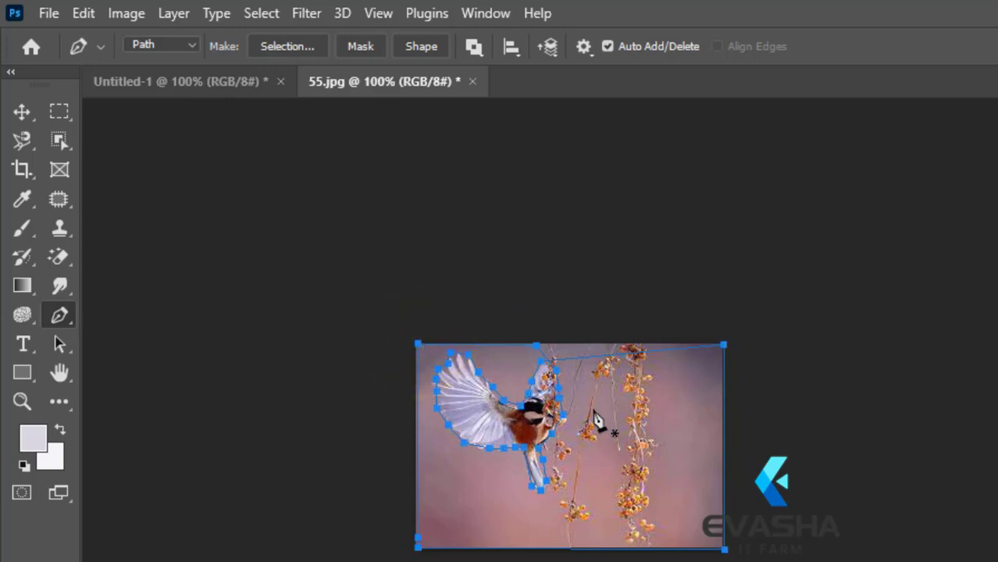
Step: Convert the path to a new anti-aliased selection with a feather radius of 0 pixels
right_click(605, 405)
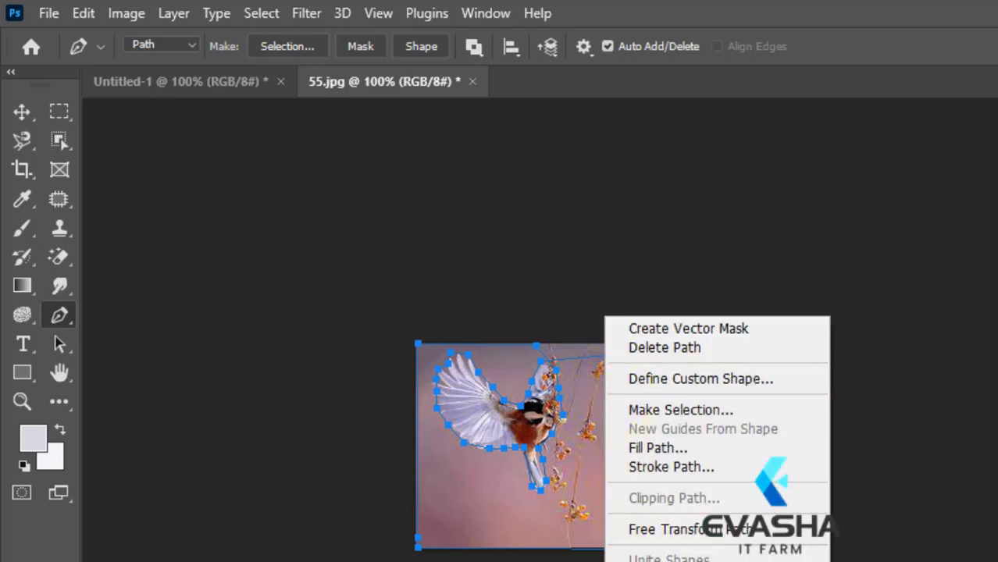
left_click(655, 411)
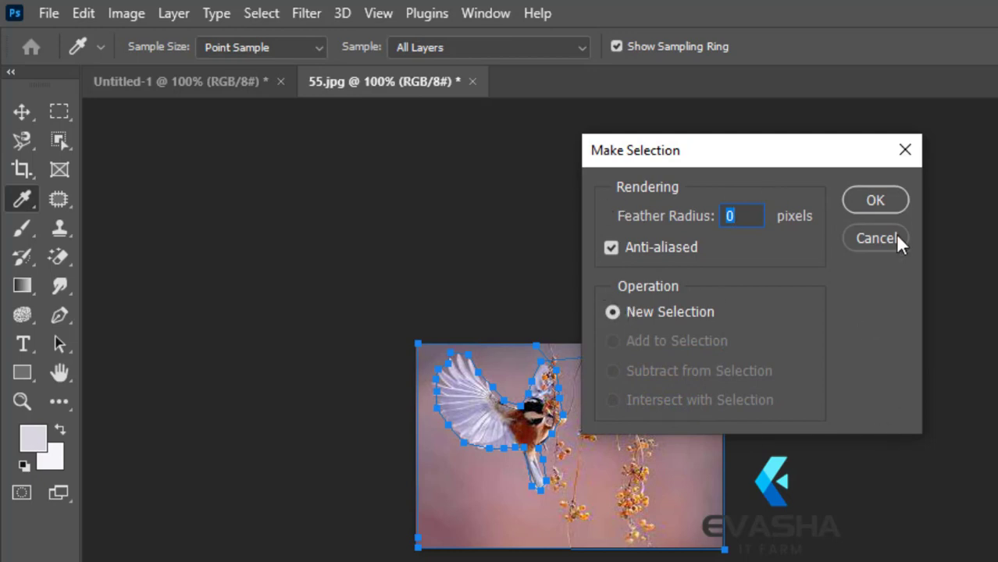
key("Return")
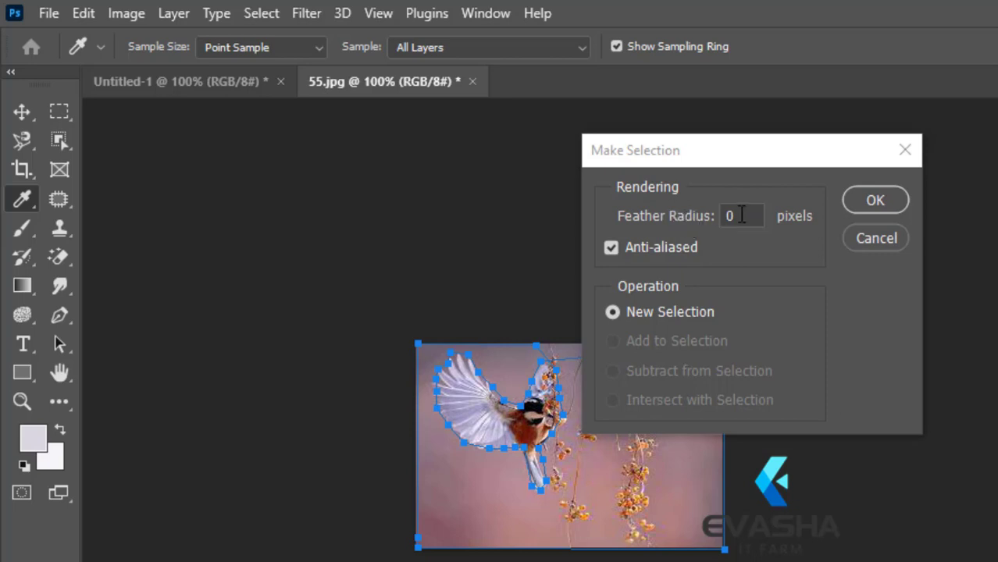
left_click(873, 201)
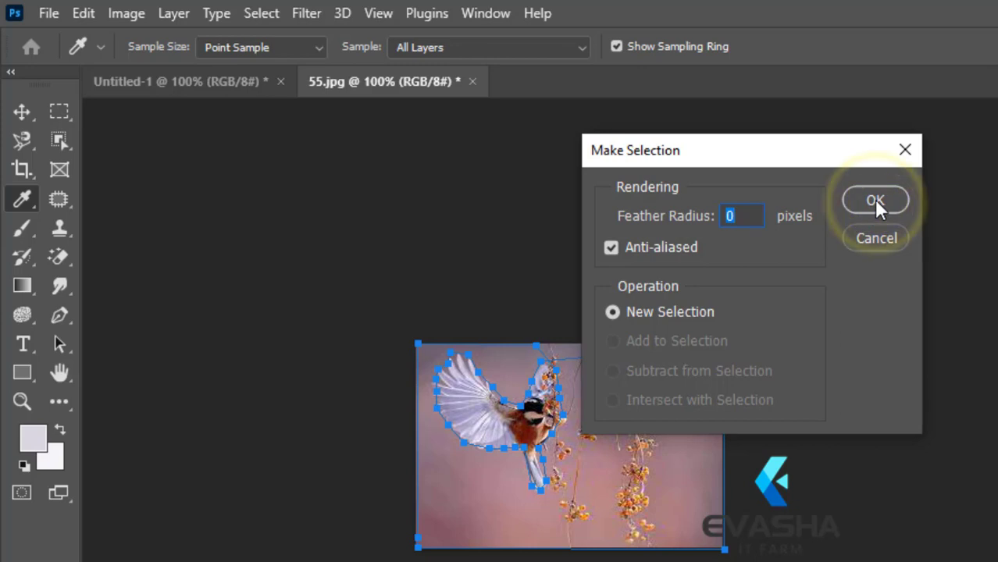
left_click(875, 200)
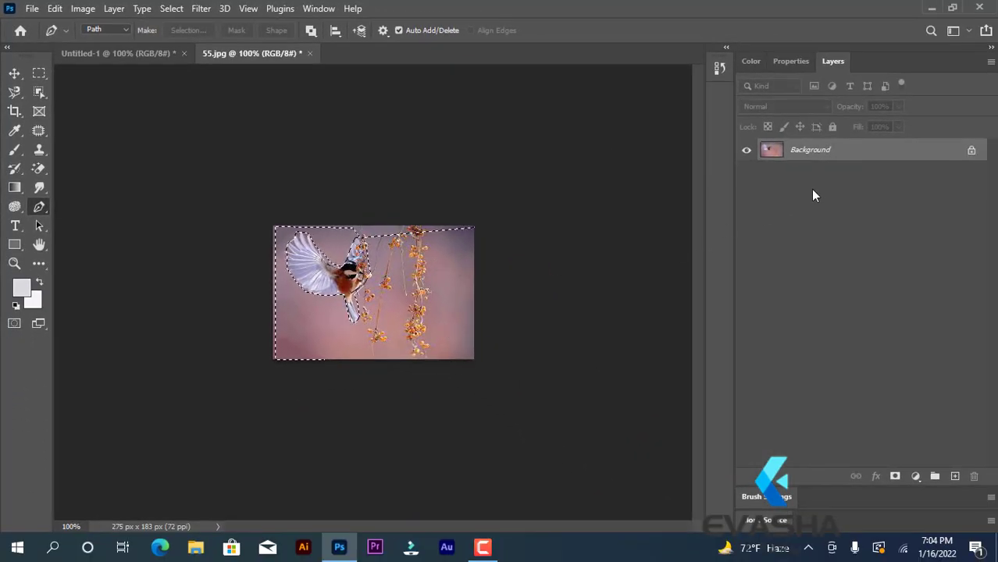
Step: Unlock the Background layer and delete the selected area around the bird, clearing the selection
left_click(973, 152)
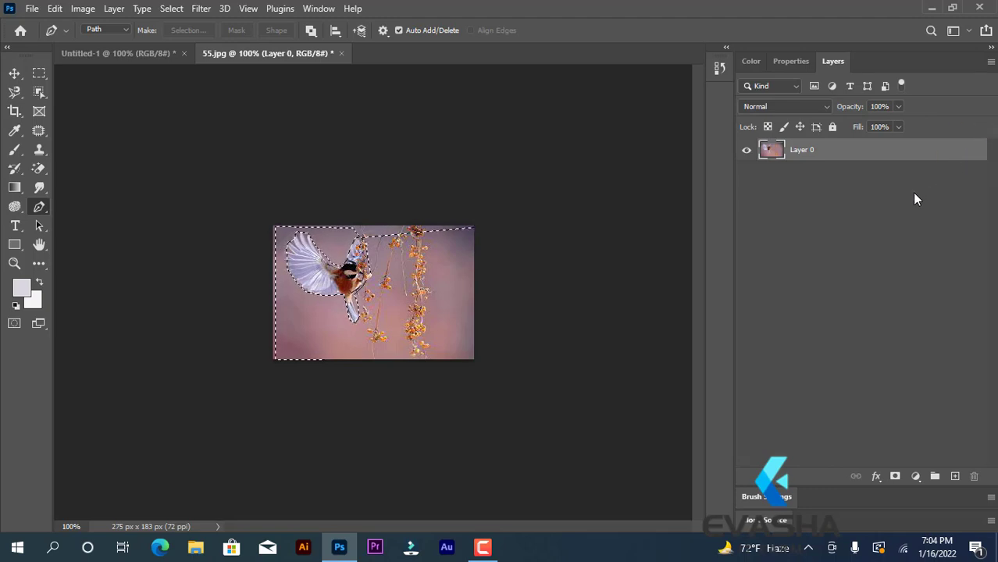
key("Delete")
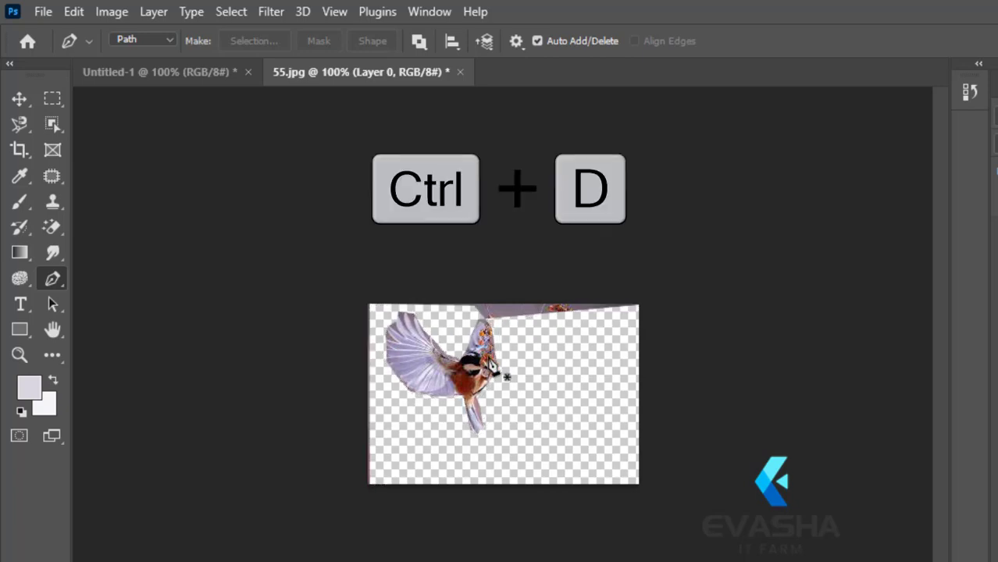
Step: Shift the cut-out bird layer slightly to the right with the Move tool
left_click(19, 99)
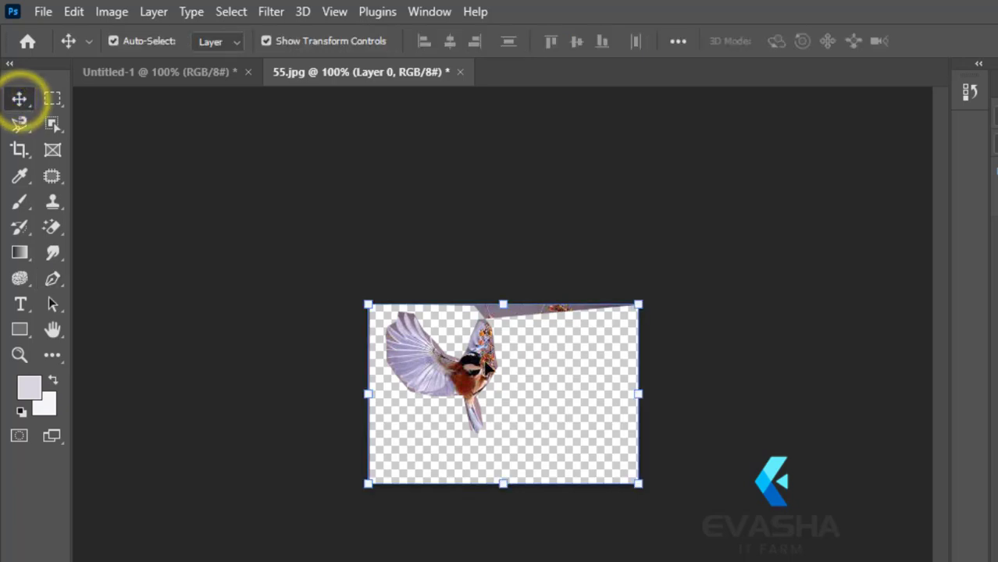
left_click_drag(448, 373, 427, 329)
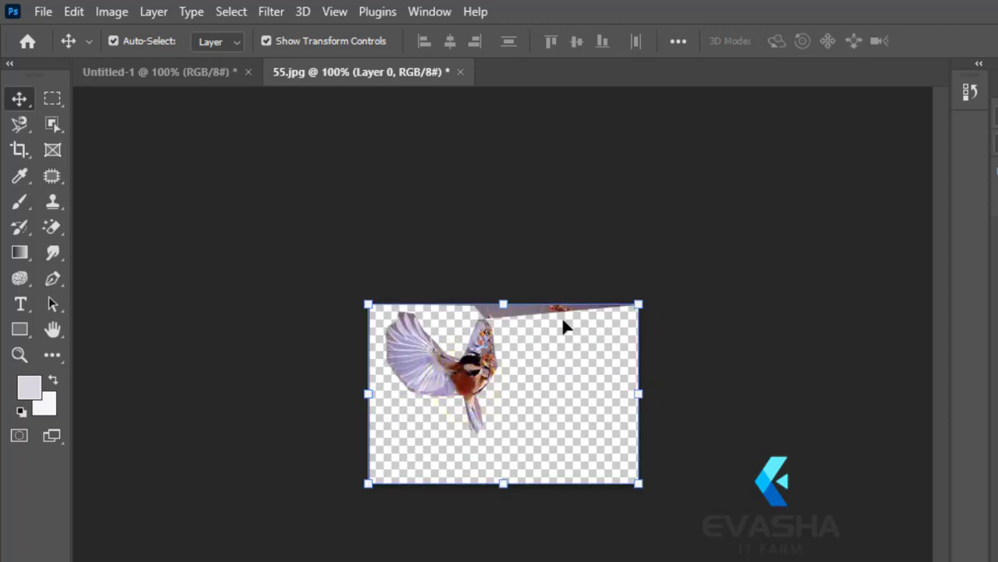
mouse_move(442, 375)
left_mouse_down()
mouse_move(431, 344)
mouse_move(457, 379)
mouse_move(468, 357)
mouse_move(452, 372)
left_mouse_up()
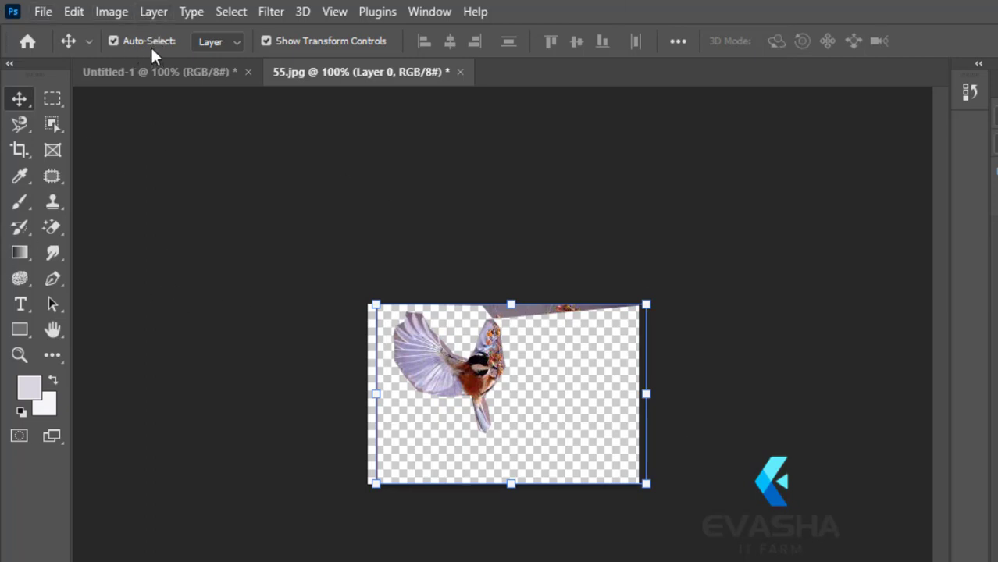
Step: Return to the Untitled-1 document and switch the Pen tool's drawing mode from Path to Shape
left_click(53, 278)
left_click(84, 277)
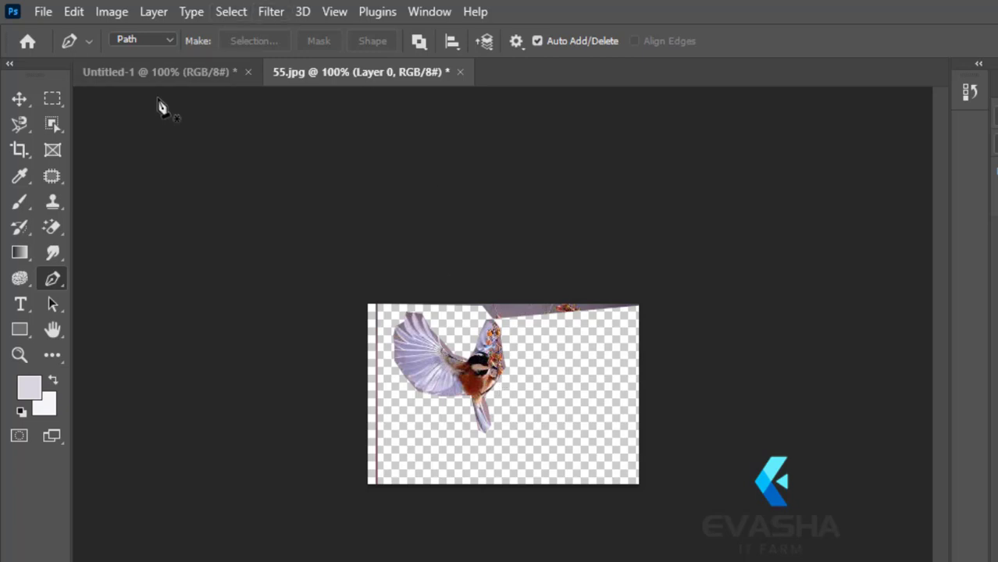
left_click(157, 76)
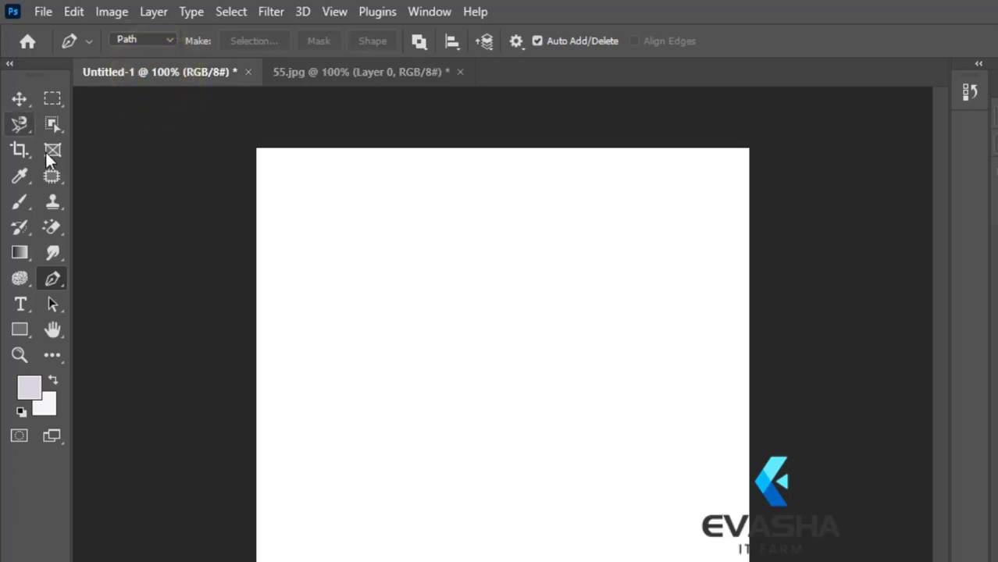
left_click(55, 278)
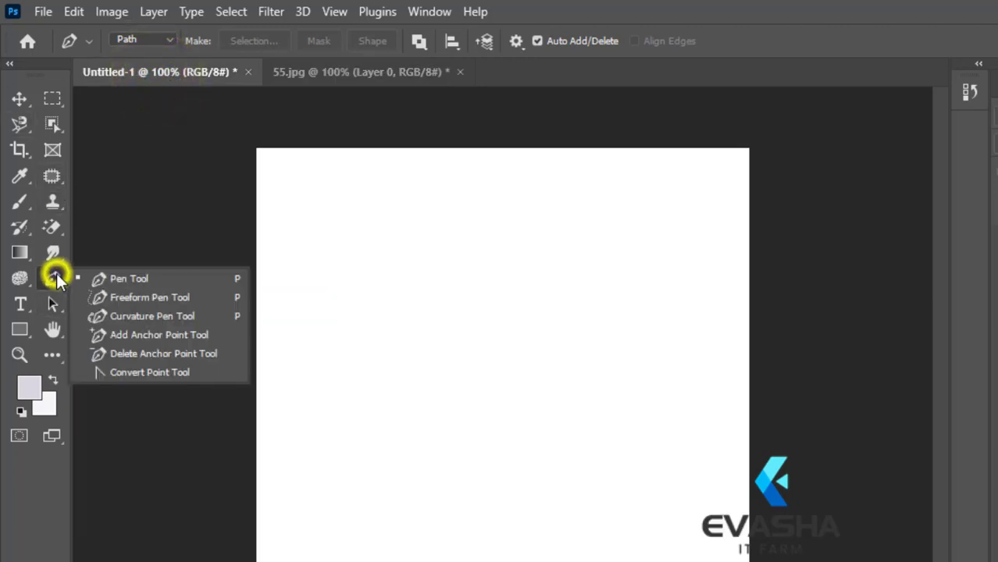
left_click(100, 279)
left_click(167, 39)
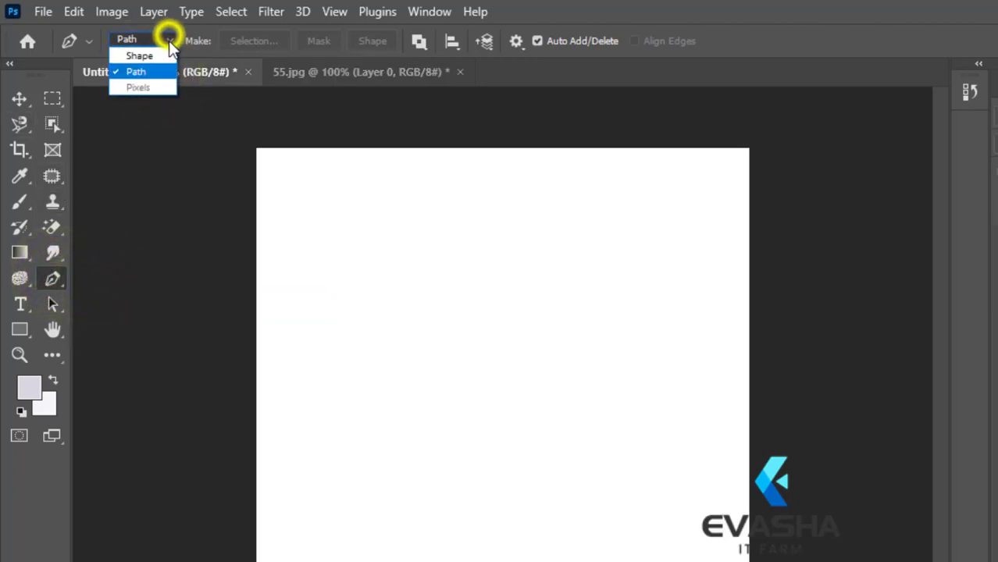
left_click(160, 53)
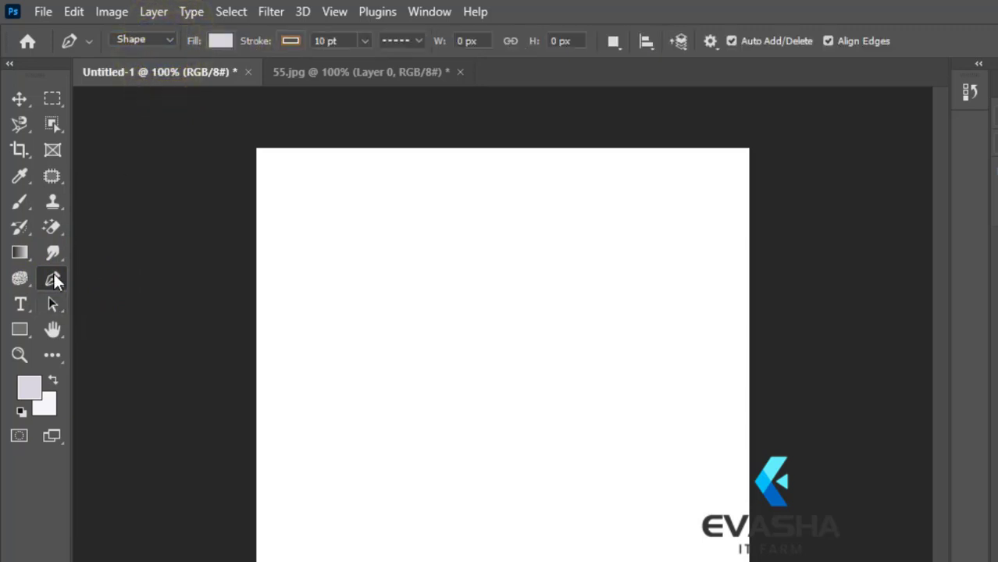
Step: Close the 55.jpg document without saving its changes
left_click(52, 278)
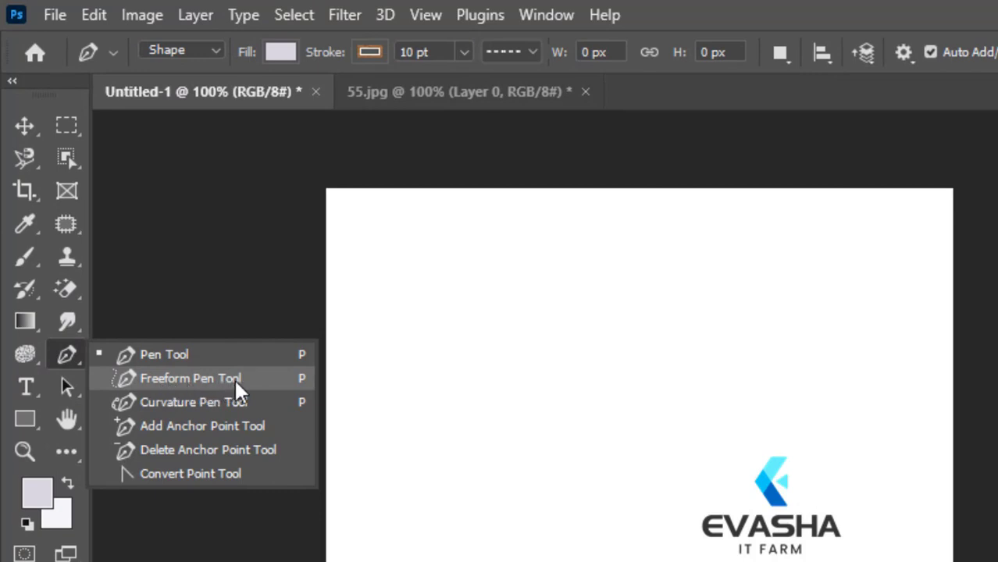
left_click(585, 92)
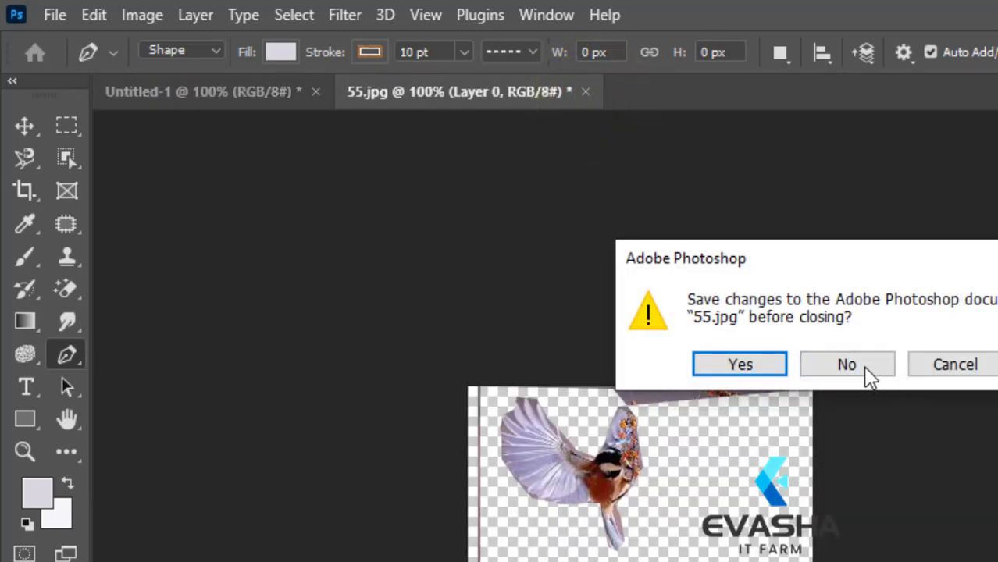
left_click(867, 373)
Step: Open the bird photo named 55 from the PICTURE folder on Local Disk (D:)
left_click(55, 15)
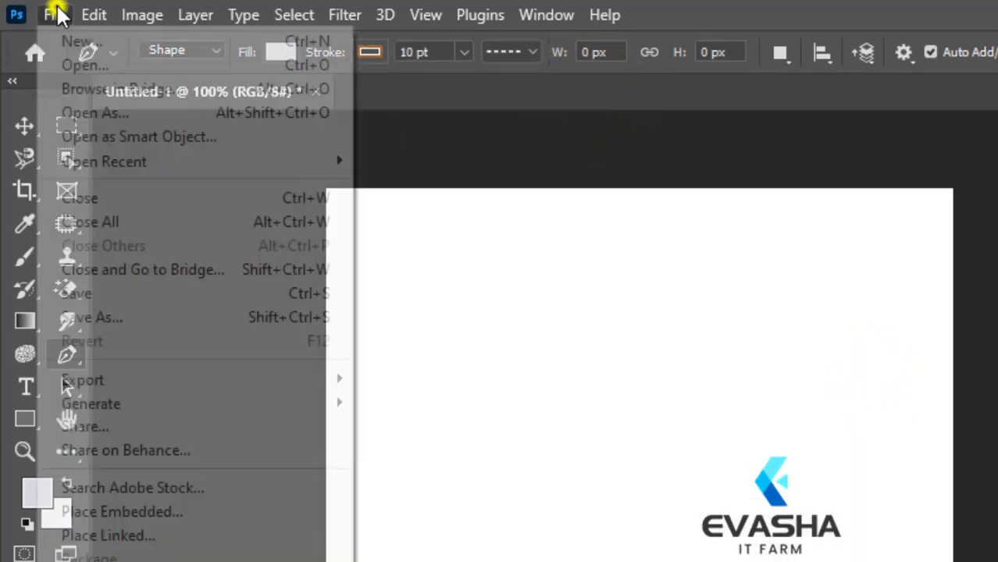
left_click(88, 66)
left_click(722, 234)
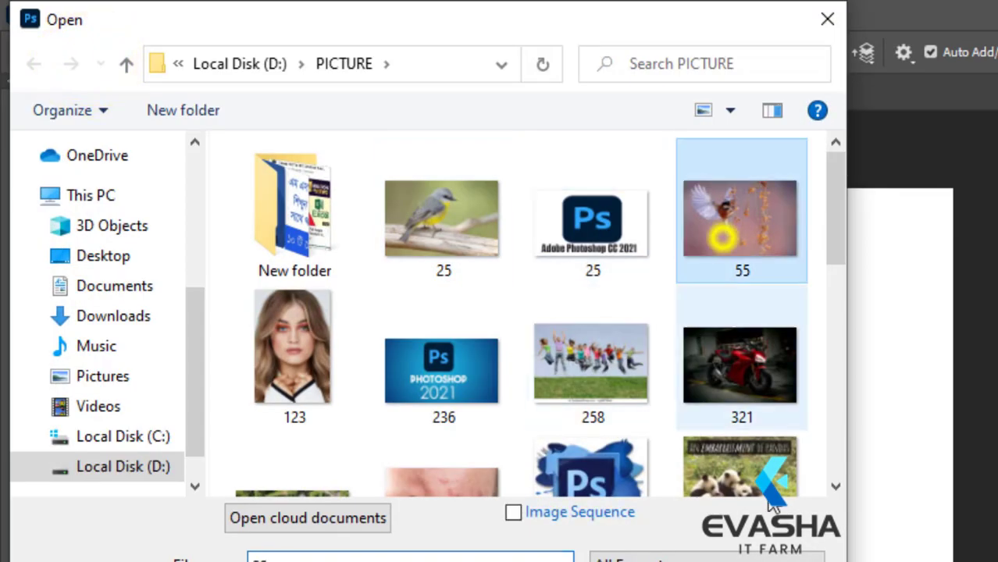
left_click(634, 561)
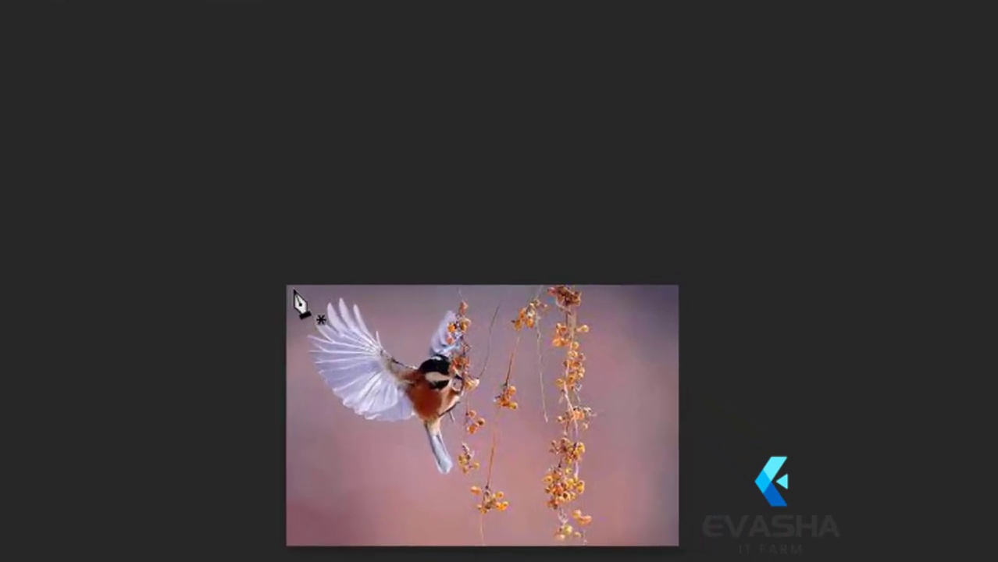
left_click(335, 295)
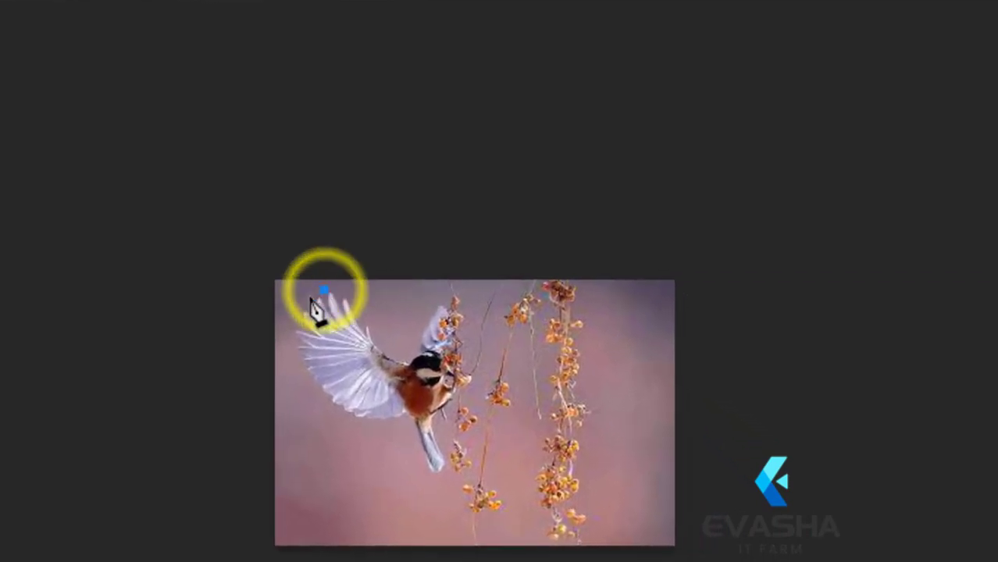
left_click(292, 336)
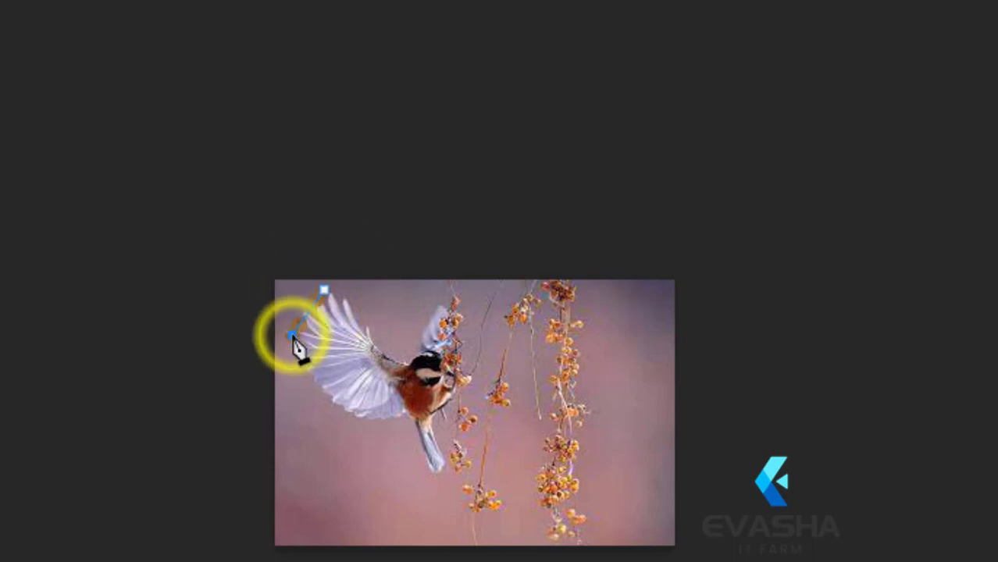
left_click_drag(301, 355, 325, 399)
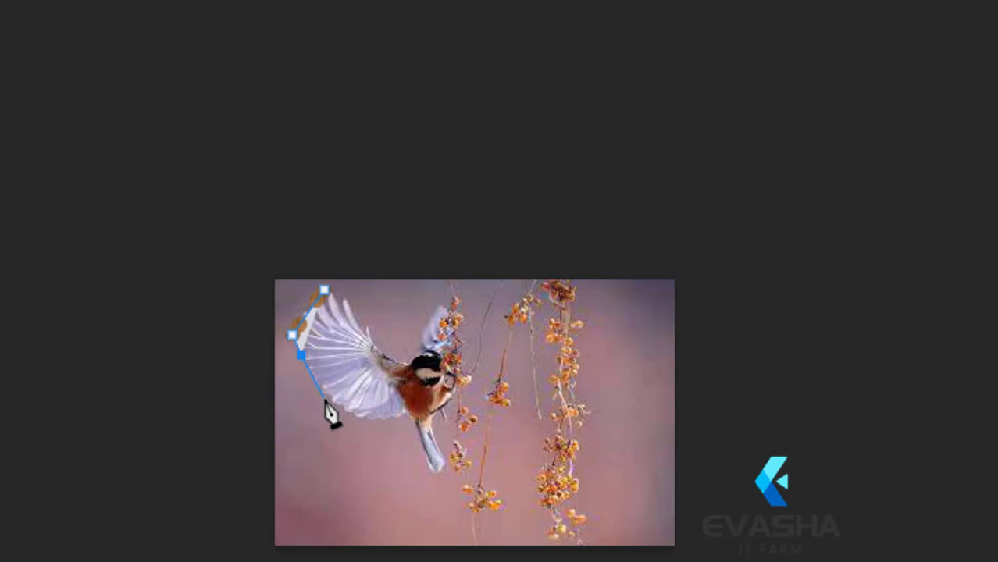
key("ctrl+z")
key("ctrl+z")
key("ctrl+z")
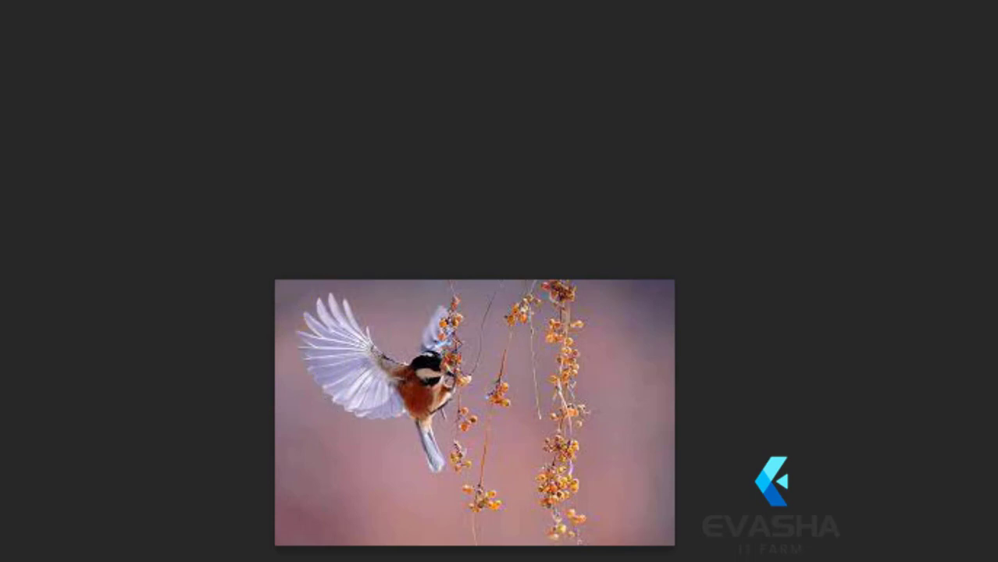
Step: Trace around the bird freehand with the Freeform Pen tool, making a closed shape of about 126 by 132 px
right_click(2, 234)
left_click(5, 270)
mouse_move(358, 299)
left_mouse_down()
mouse_move(303, 292)
mouse_move(289, 313)
mouse_move(289, 337)
mouse_move(335, 419)
mouse_move(395, 437)
mouse_move(414, 420)
mouse_move(429, 478)
mouse_move(461, 474)
mouse_move(438, 416)
left_mouse_up()
mouse_move(469, 379)
left_mouse_down()
mouse_move(450, 318)
mouse_move(454, 286)
mouse_move(407, 360)
mouse_move(381, 349)
mouse_move(350, 300)
left_mouse_up()
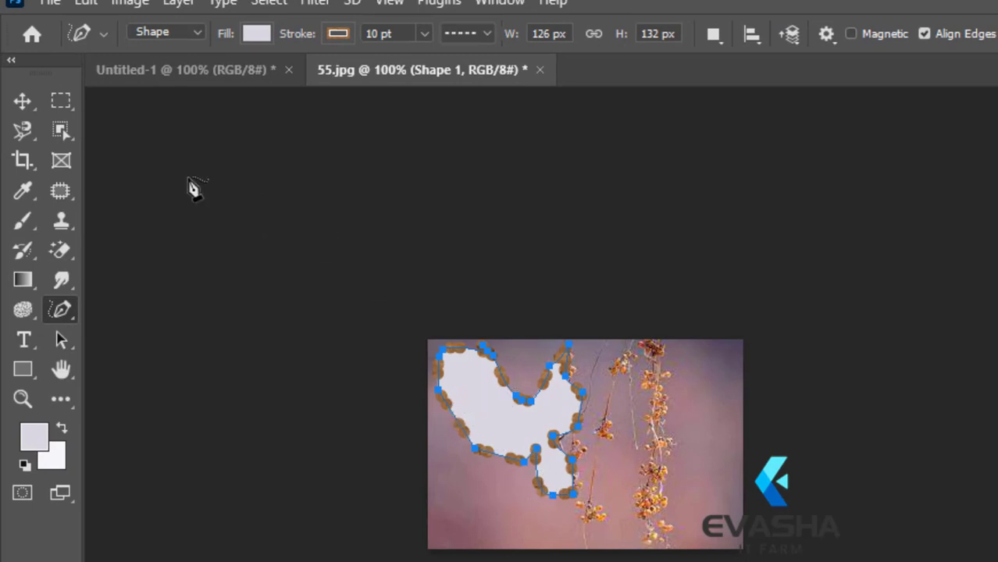
Step: Set the bird shape's stroke width to 1 pt and fill it with a linear black-to-white gradient at 90 degrees
left_click(366, 28)
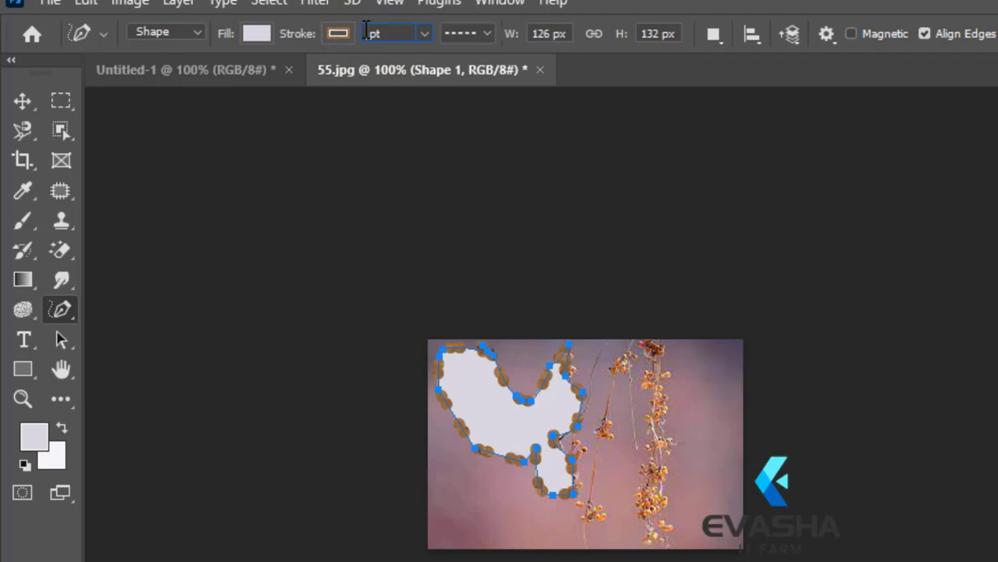
key("Return")
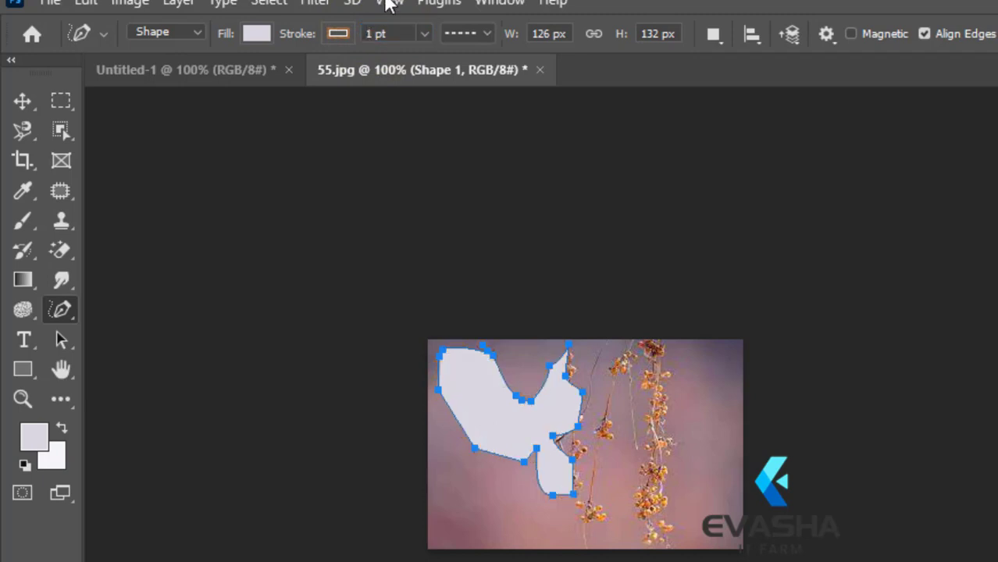
left_click(268, 35)
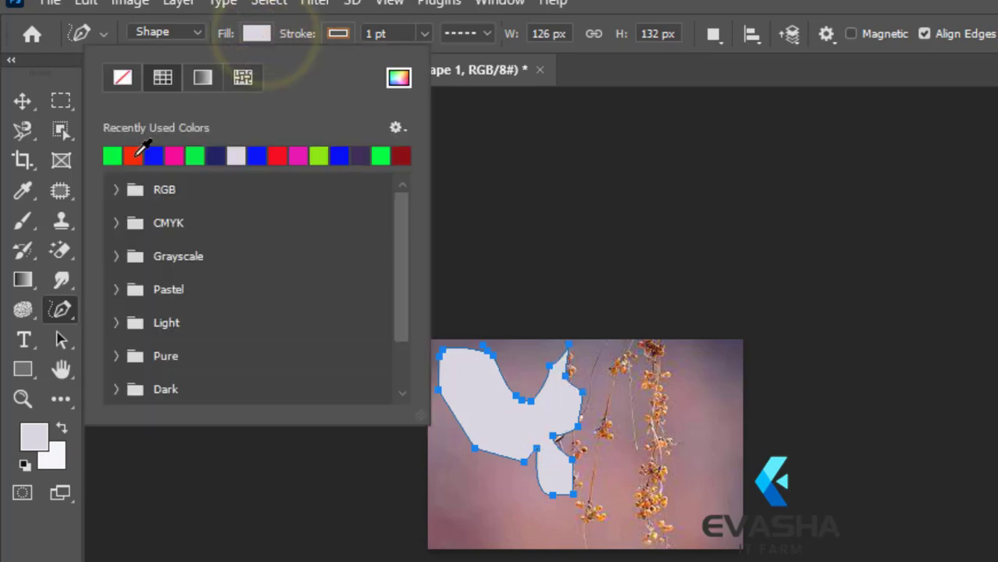
left_click(131, 157)
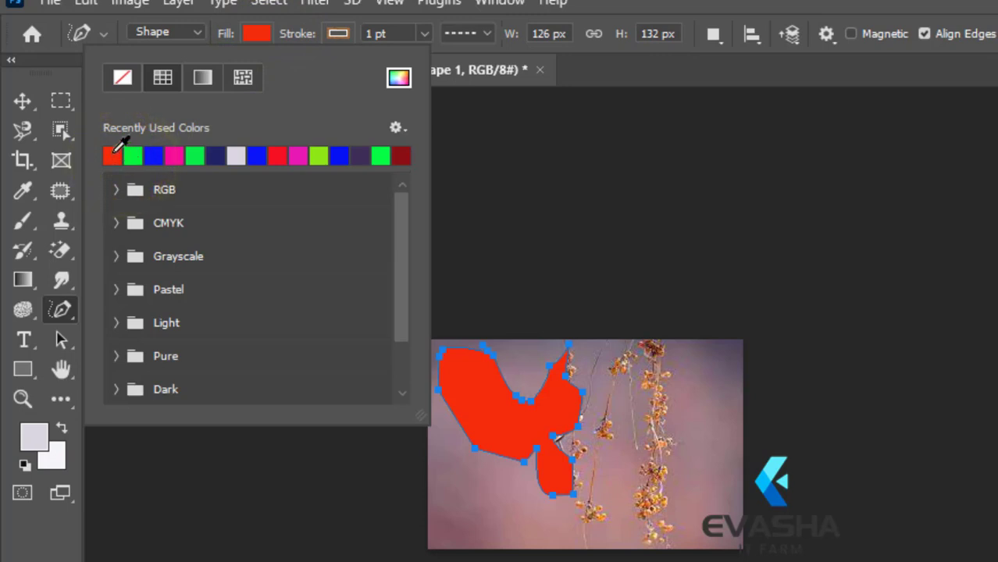
left_click(111, 154)
left_click(244, 75)
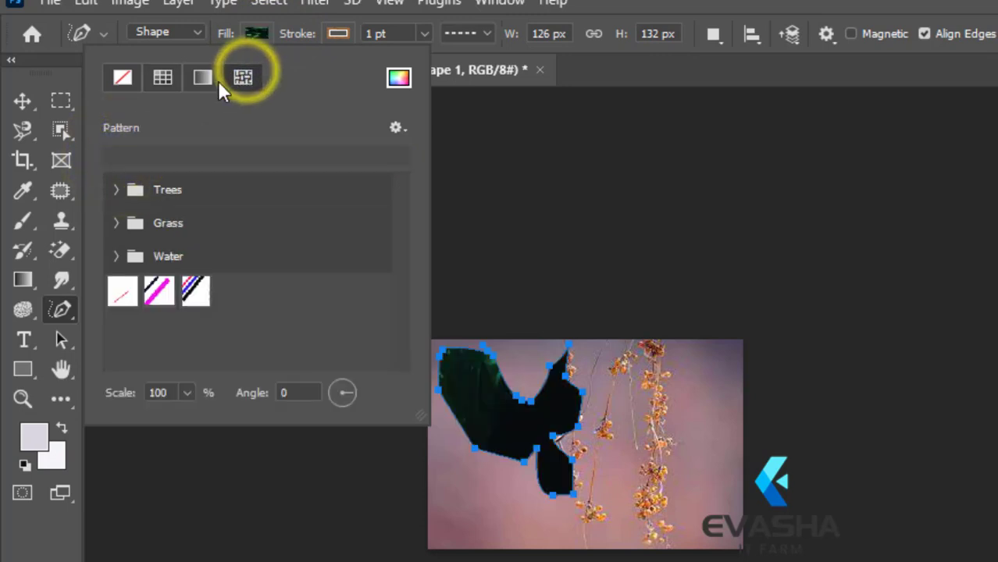
left_click(200, 78)
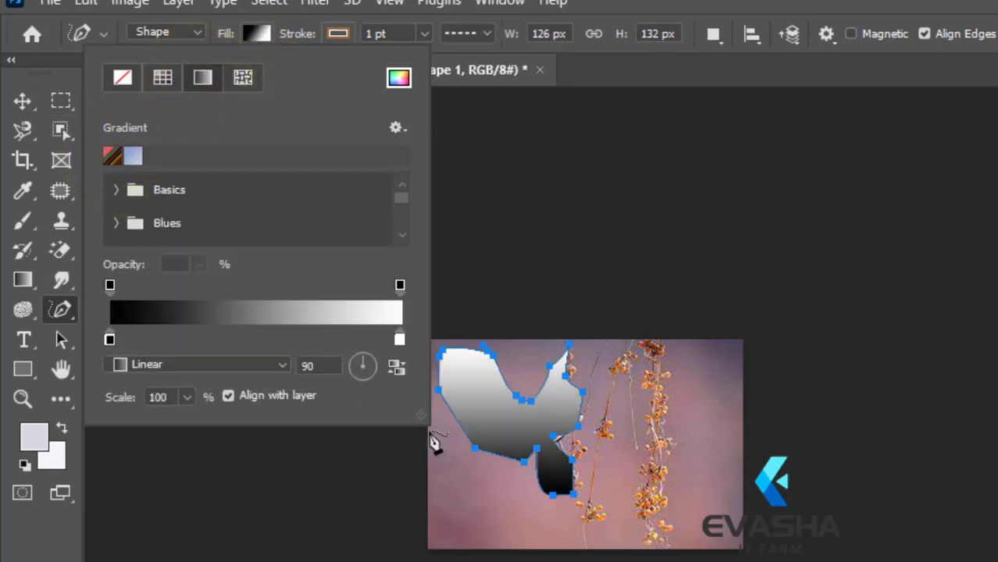
left_click(251, 33)
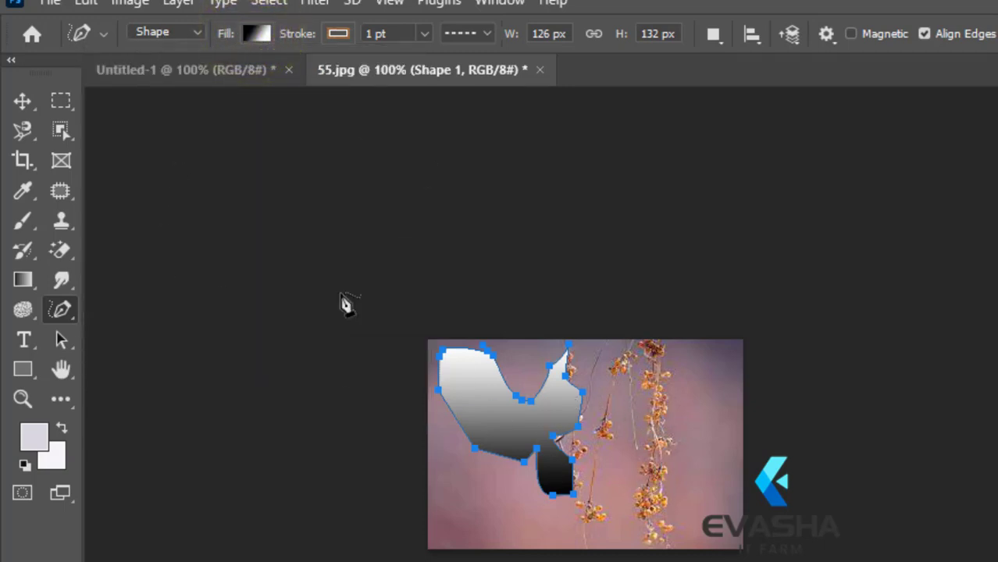
Step: In the Untitled-1 document, draw a closed rounded shape of about 158 by 143 px with five Curvature Pen anchor points
right_click(58, 310)
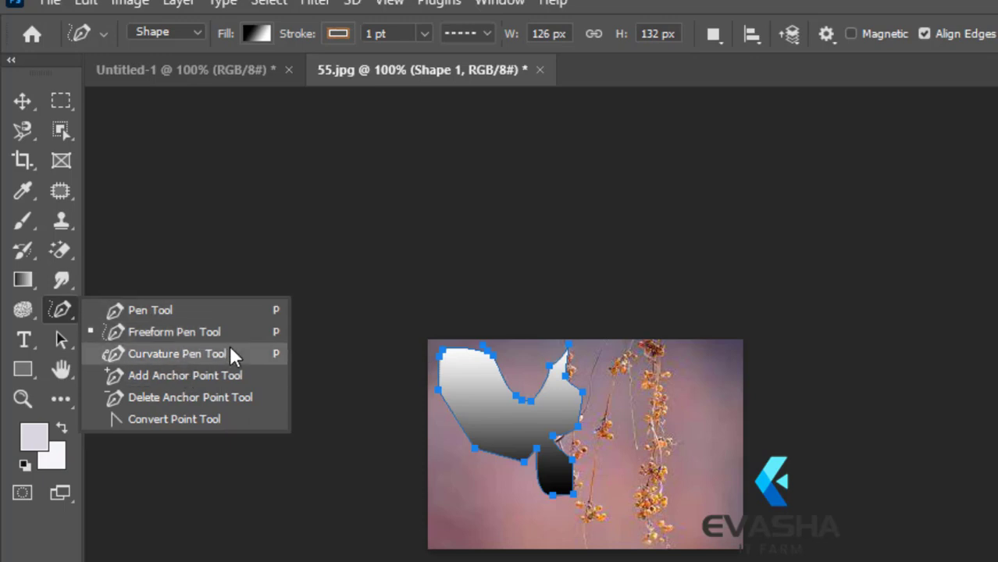
left_click(208, 70)
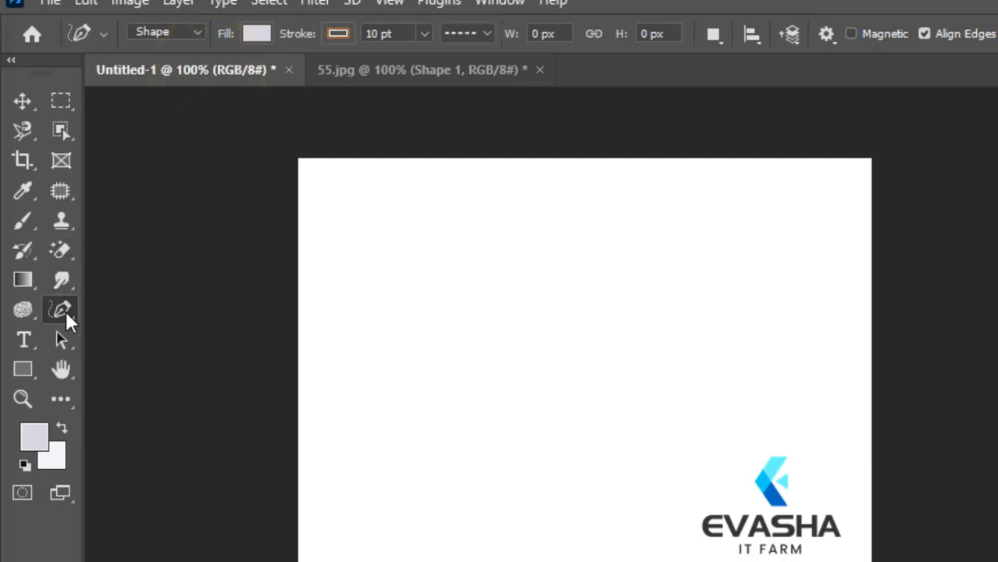
left_click(65, 302)
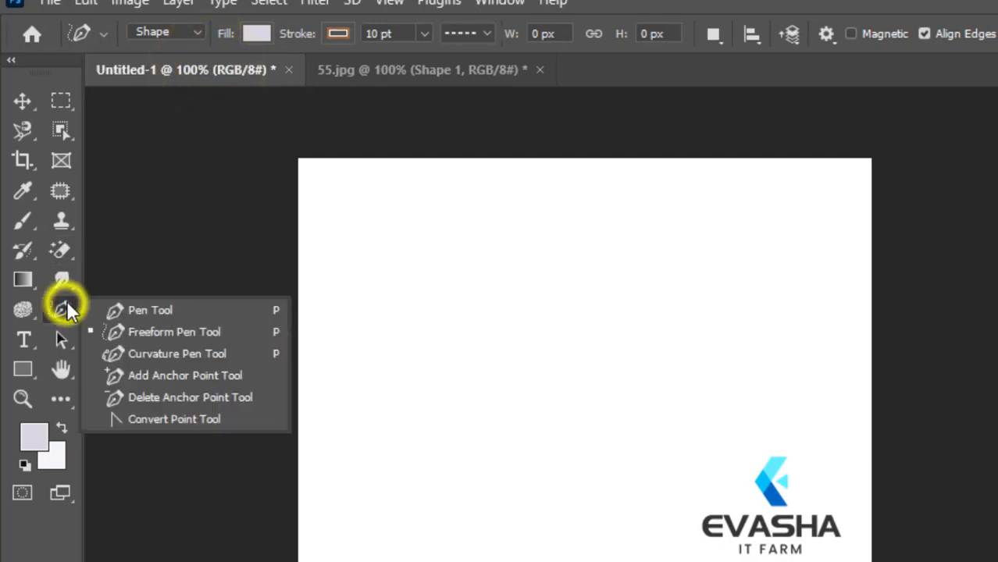
left_click(192, 353)
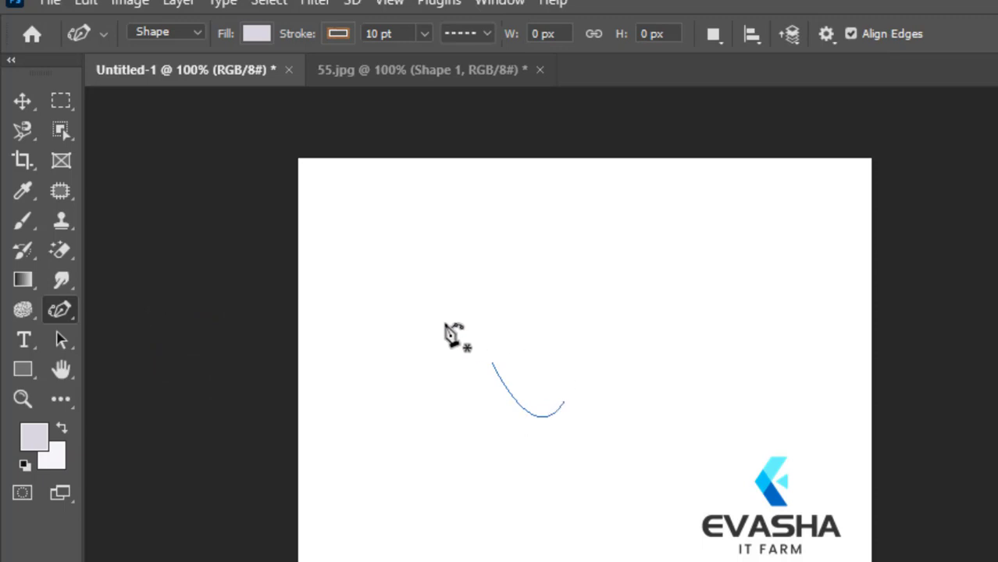
left_click(463, 263)
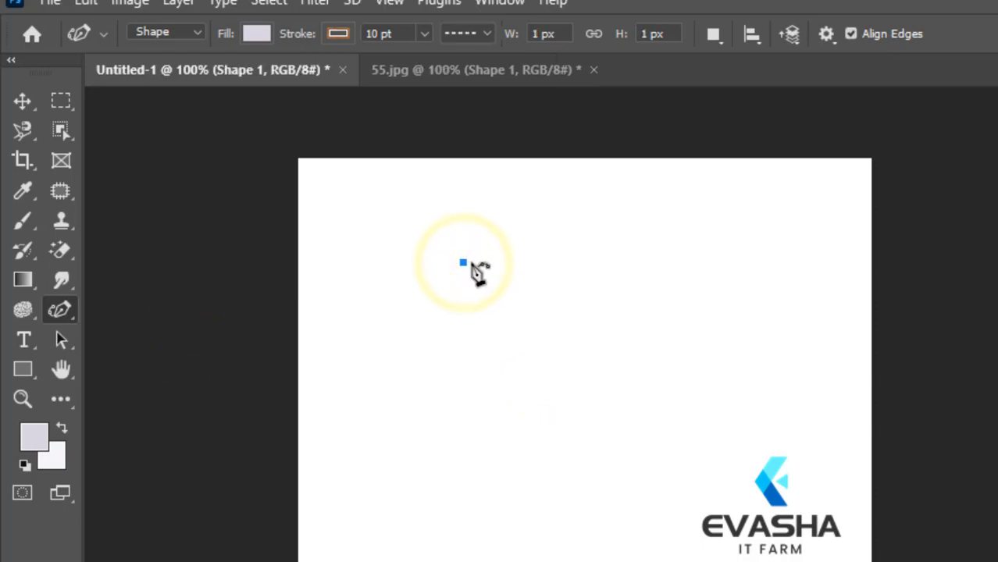
left_click(593, 259)
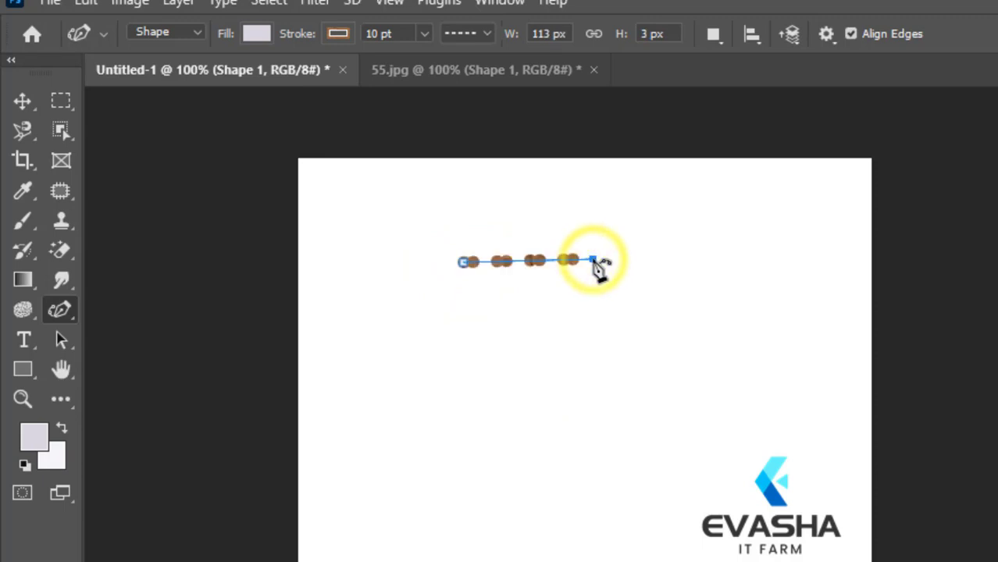
left_click(585, 361)
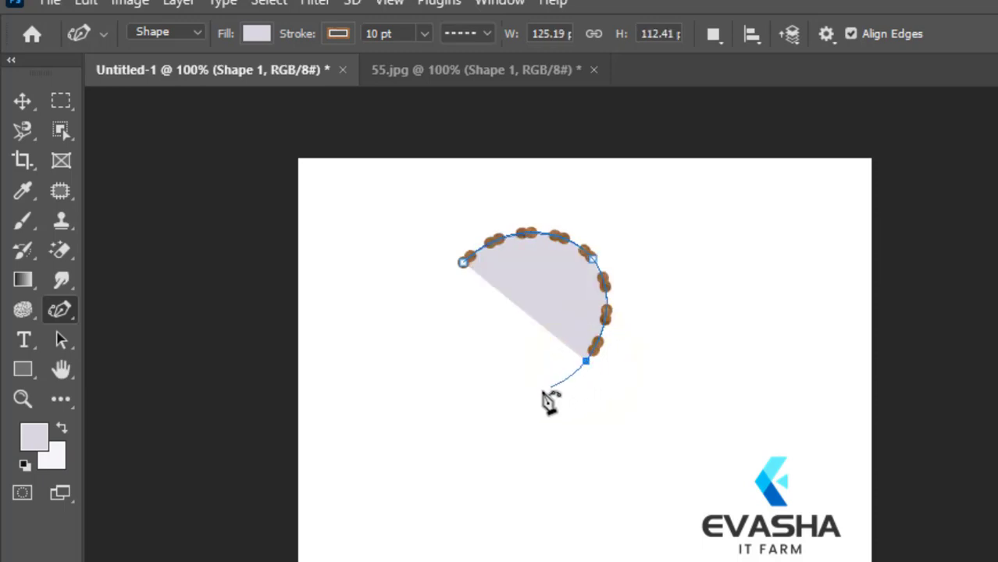
left_click(485, 399)
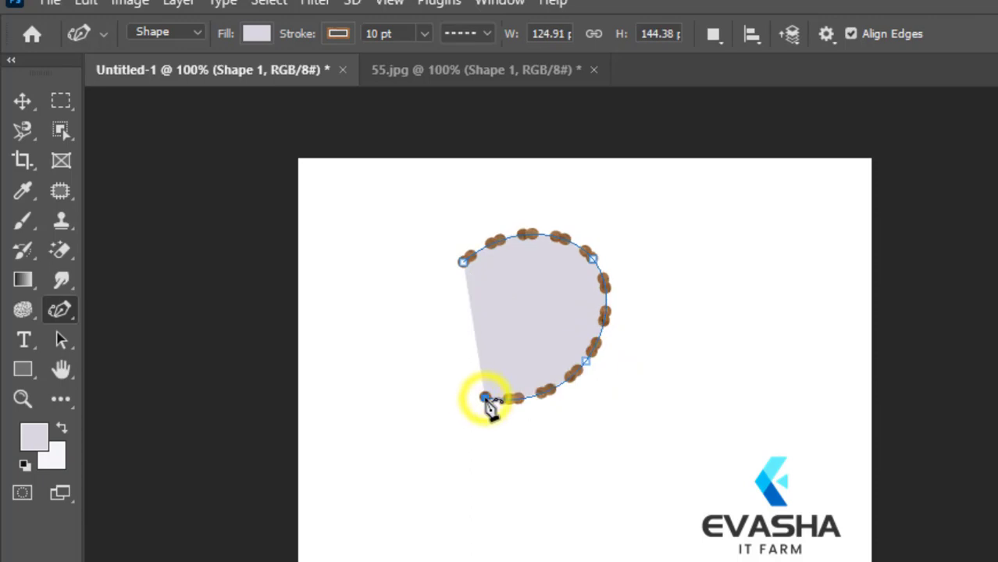
left_click(426, 320)
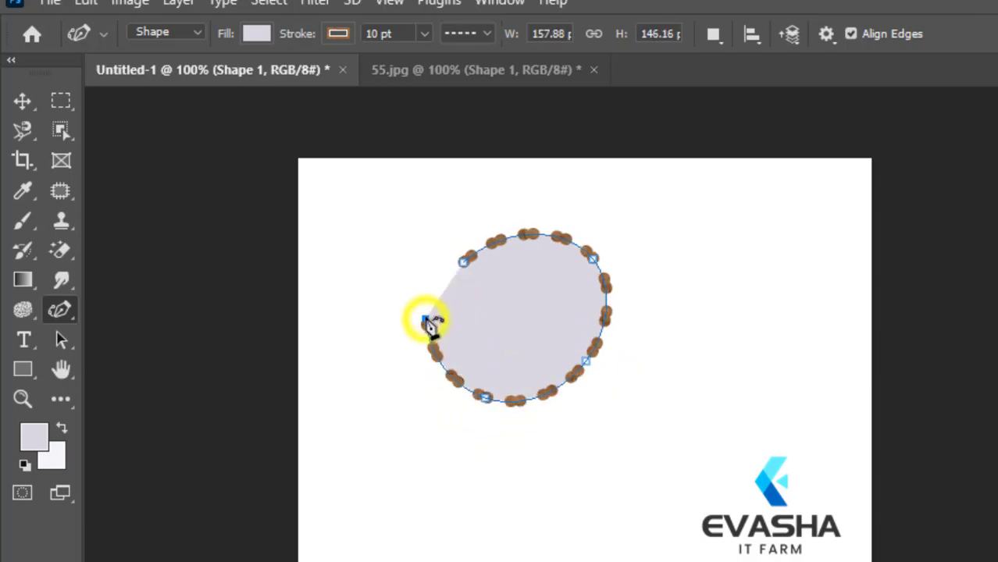
left_click(462, 259)
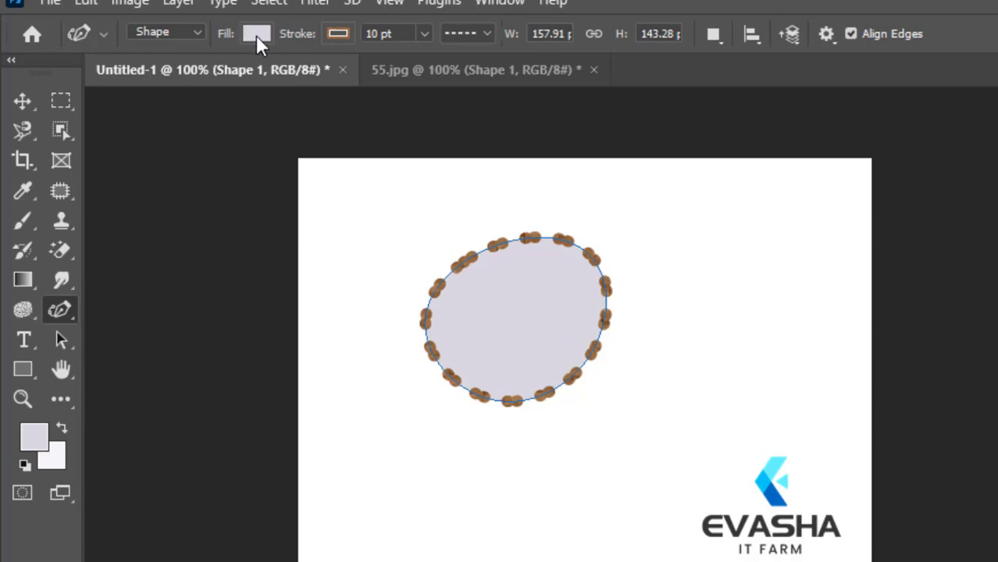
Step: Set the rounded shape's stroke width to 1 pt
left_click(380, 33)
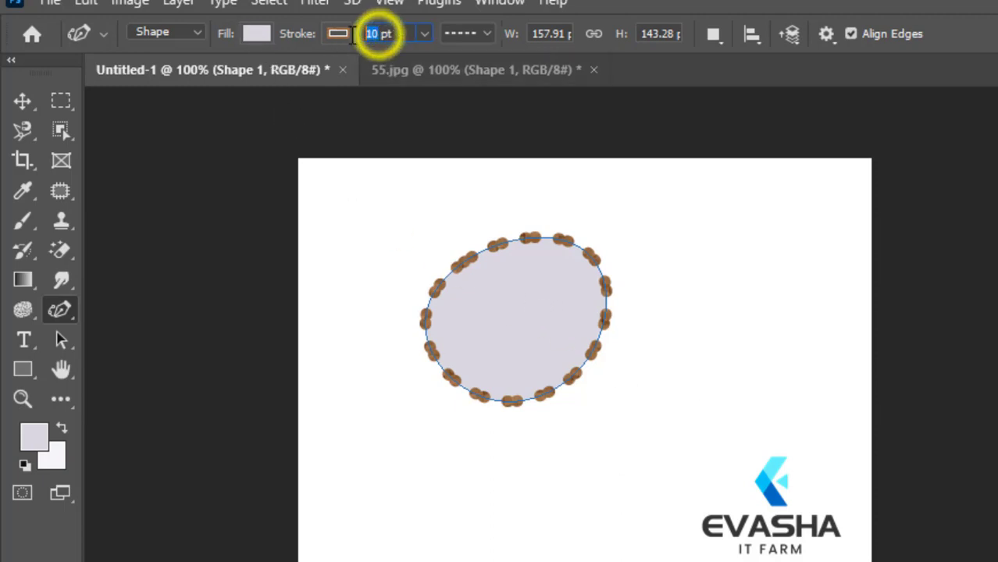
type("1")
key("Return")
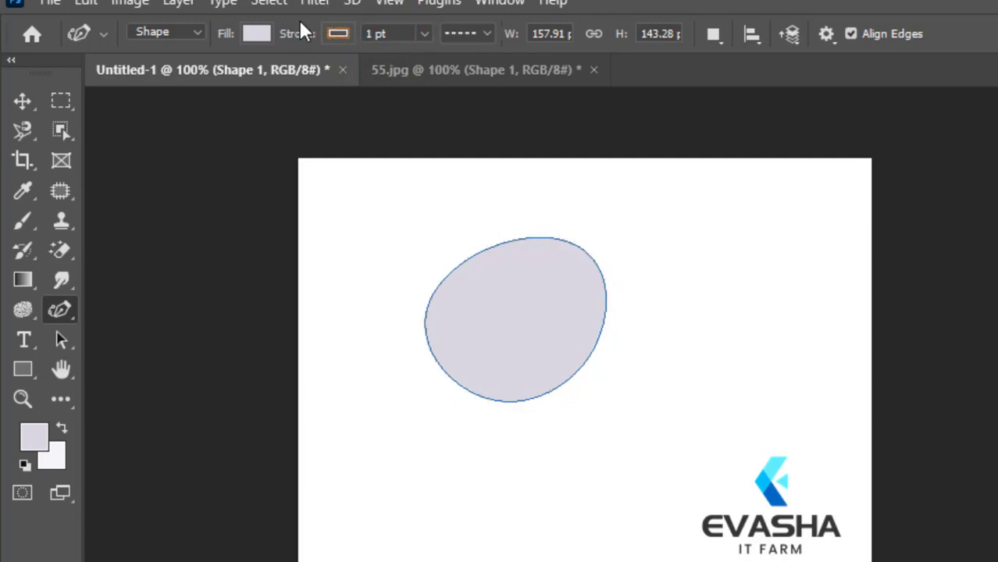
Step: Try recently used colours such as pink as the rounded shape's fill, and finally set the fill to none
left_click(263, 33)
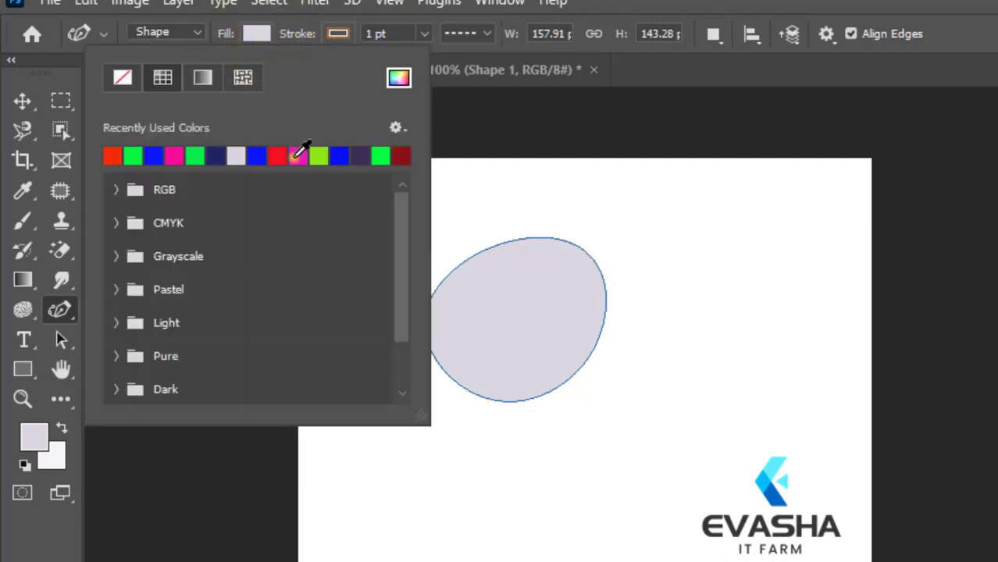
left_click(295, 155)
left_click(257, 156)
left_click(220, 155)
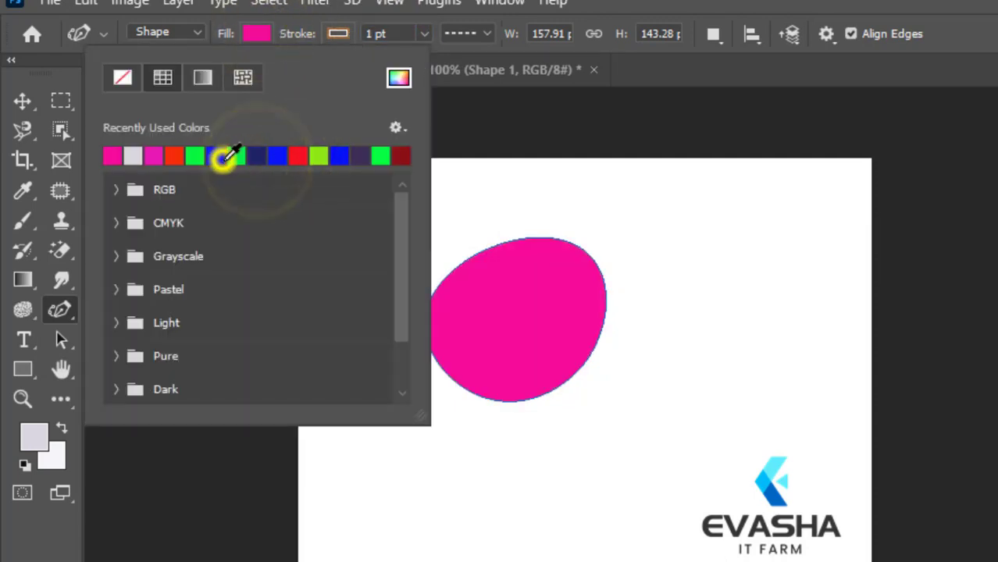
left_click(123, 77)
left_click(259, 32)
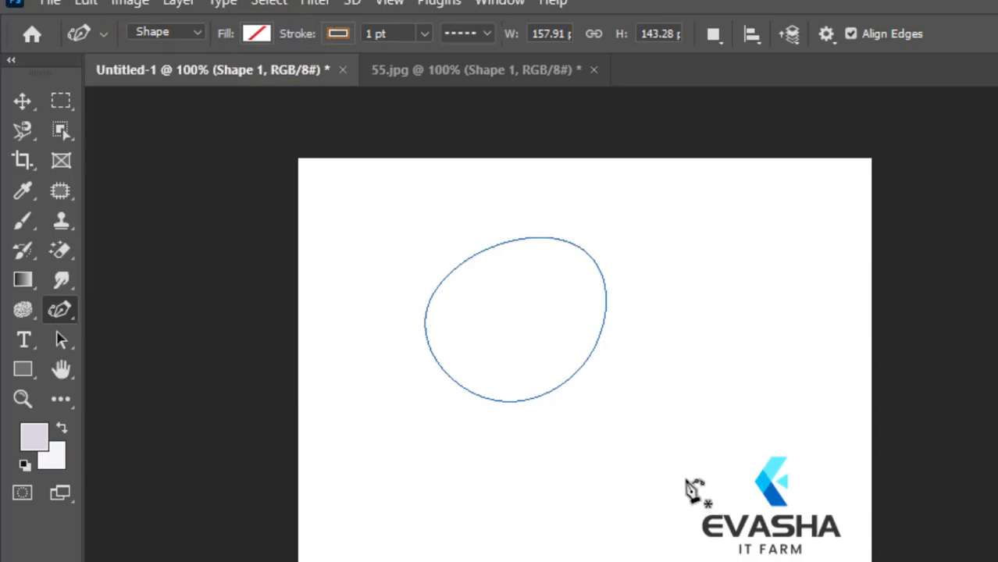
Step: Place the first Curvature Pen anchor point of a new shape just below the rounded outline
left_click(71, 305)
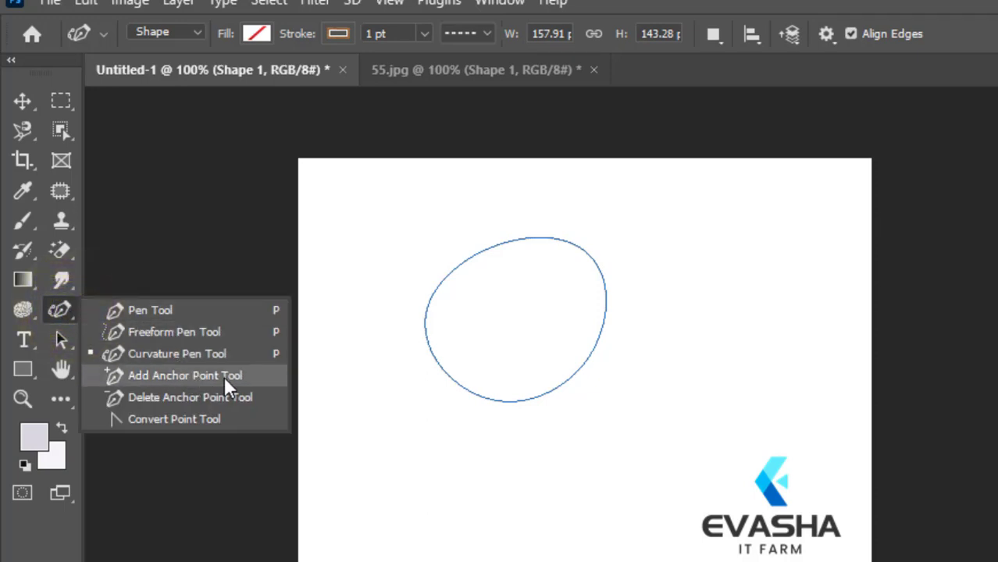
left_click(611, 443)
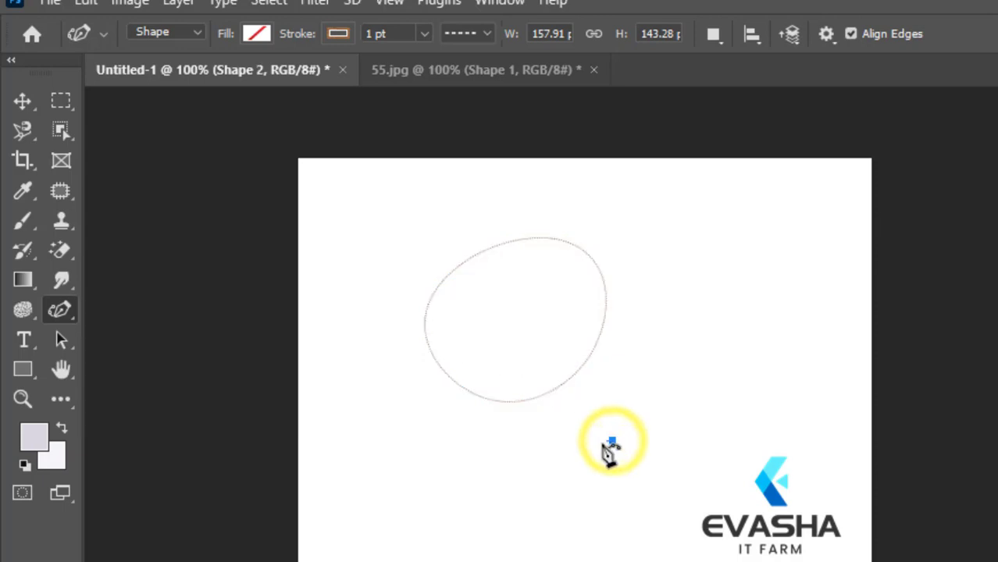